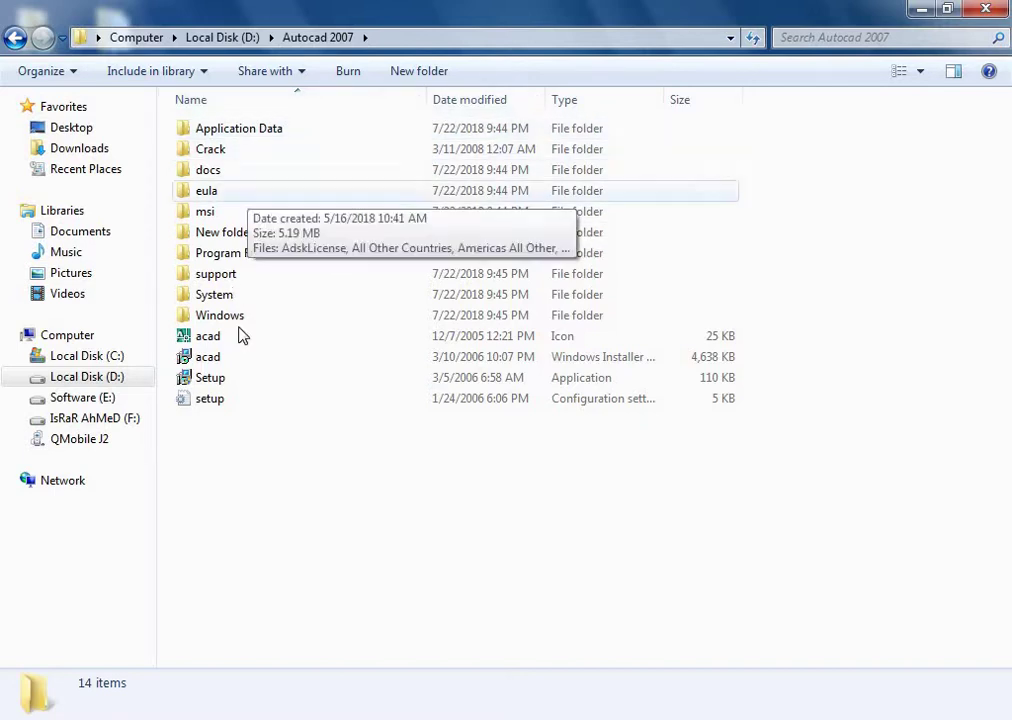
Select the Setup application in the D:\Autocad 2007 folder.
click(199, 383)
Run Setup as administrator and approve installing the DirectX 9.0 Runtime support components.
right_click(199, 383)
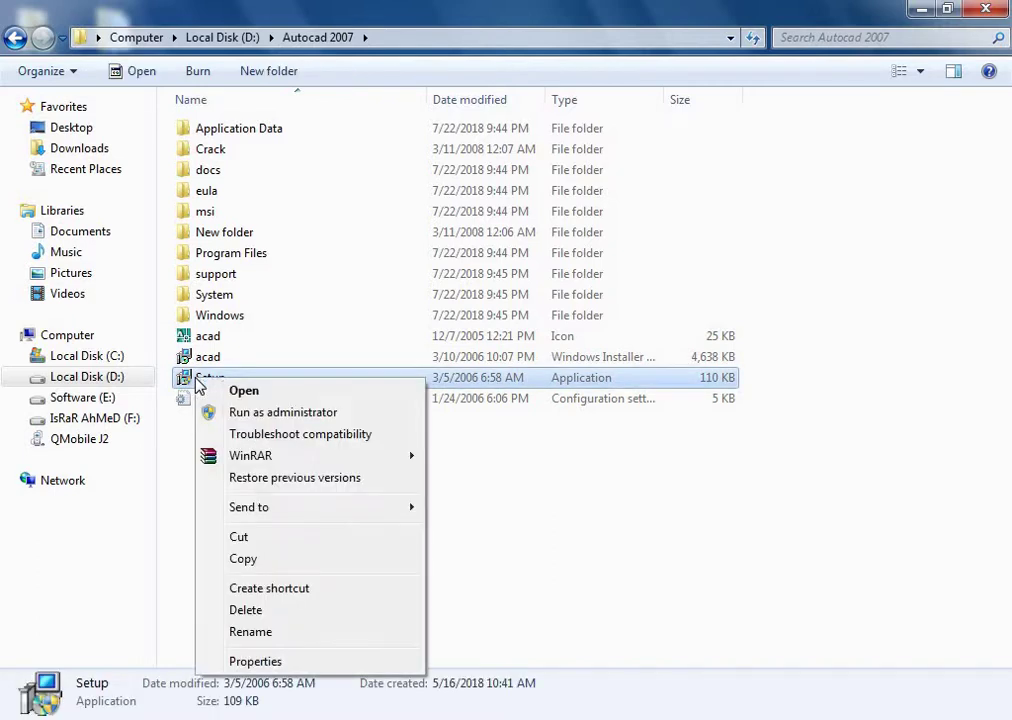
click(275, 418)
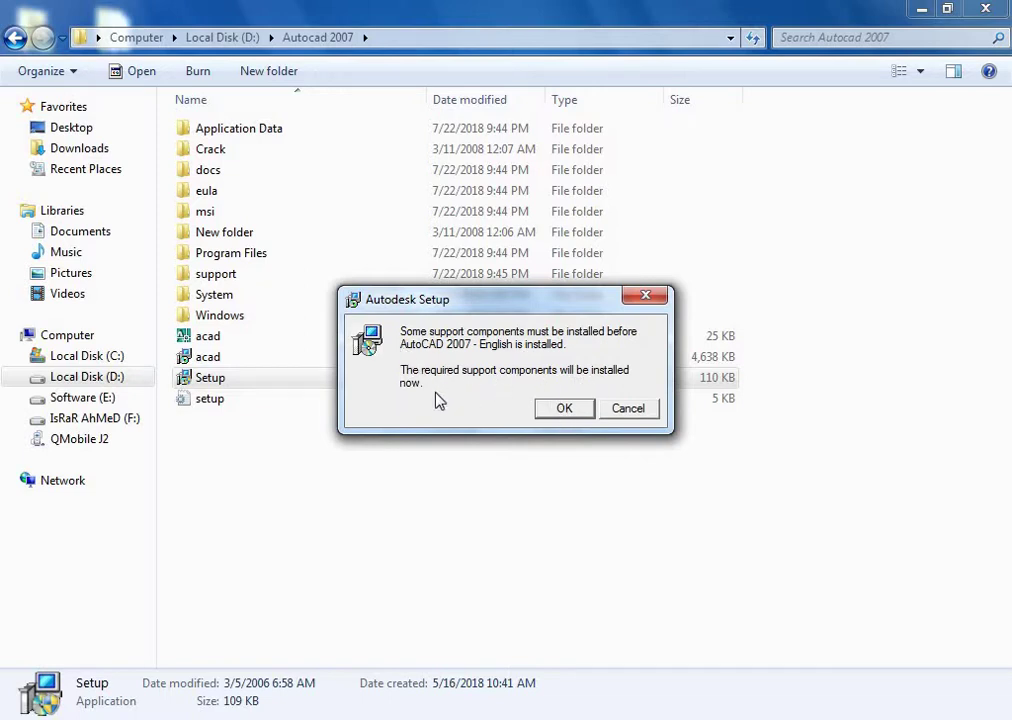
click(562, 410)
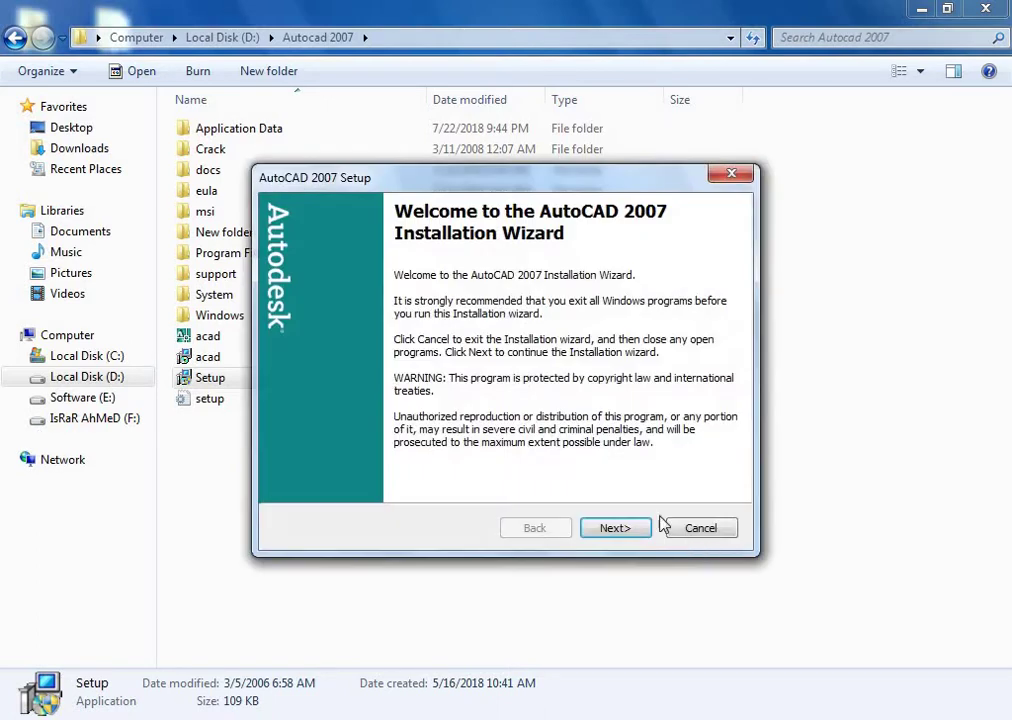
Accept the AutoCAD 2007 license agreement and enter the serial number in both boxes.
drag(513, 180, 458, 117)
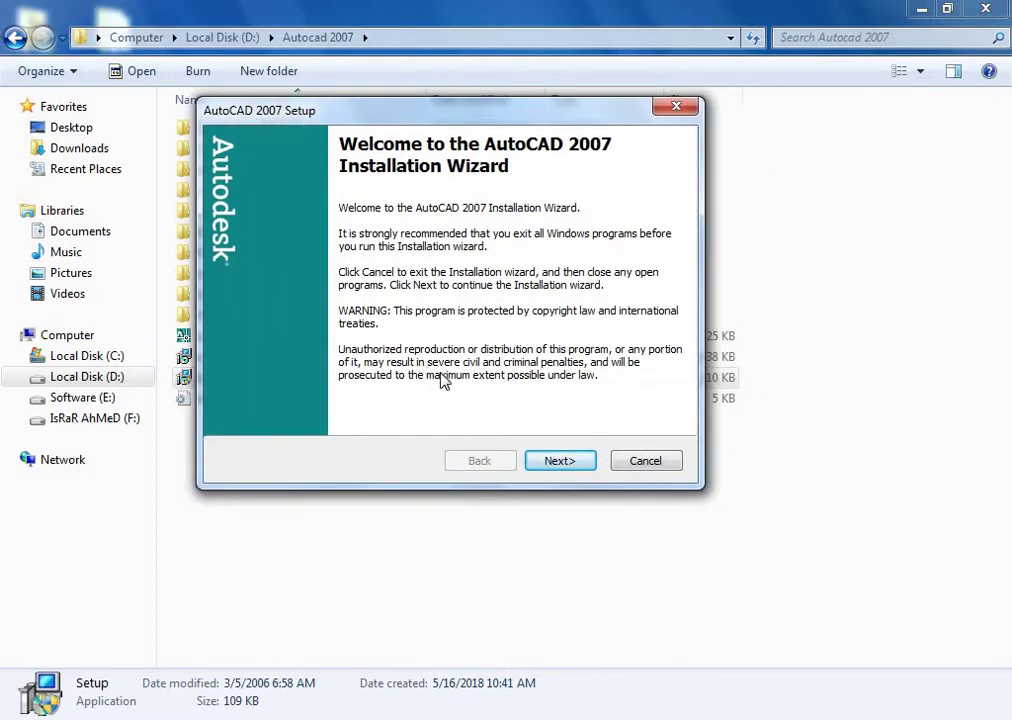
click(553, 460)
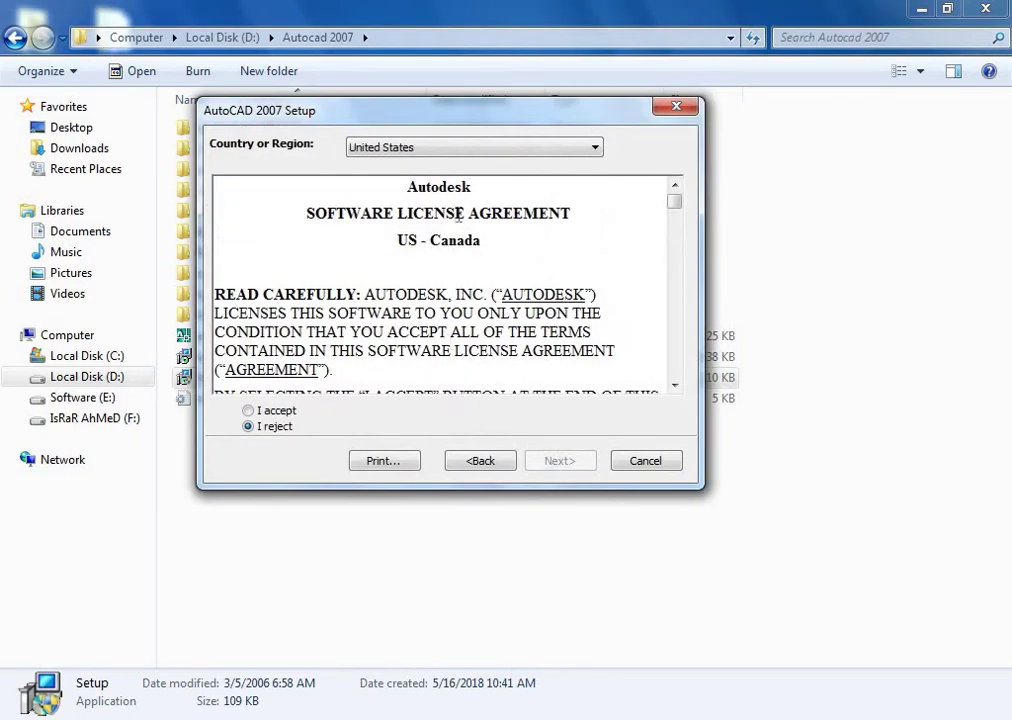
click(277, 413)
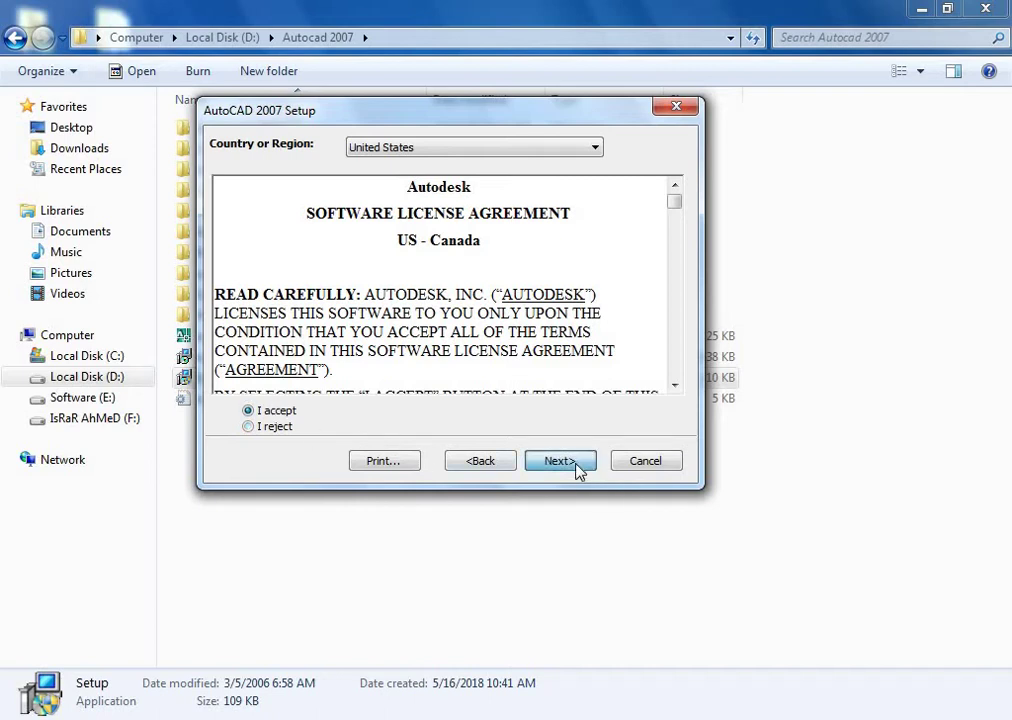
click(577, 469)
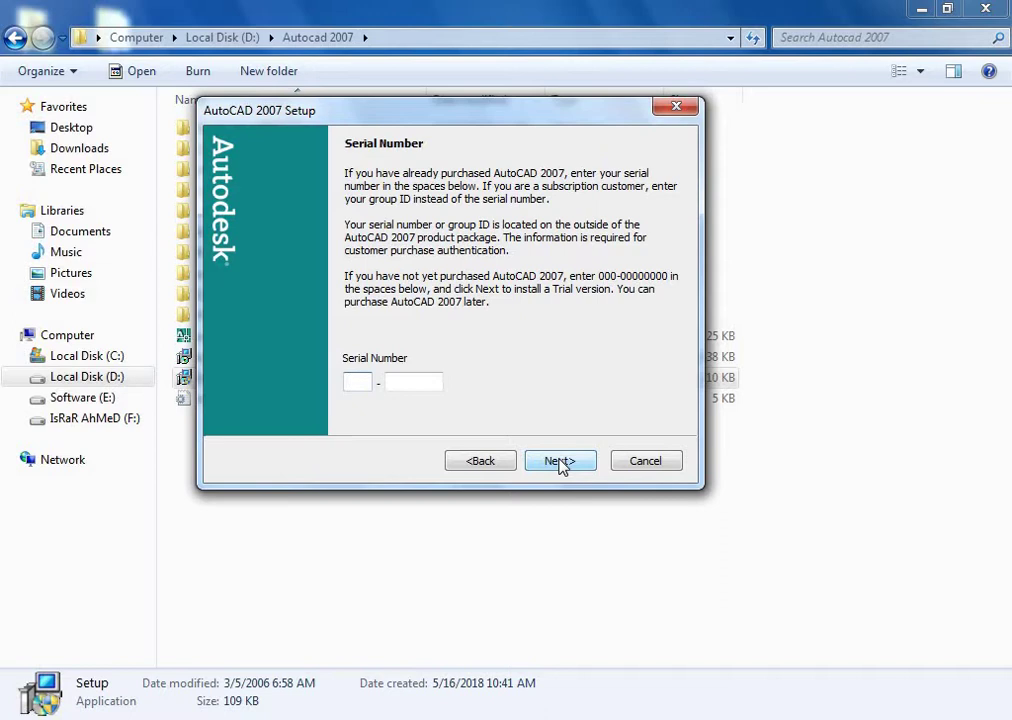
text(11111111111)
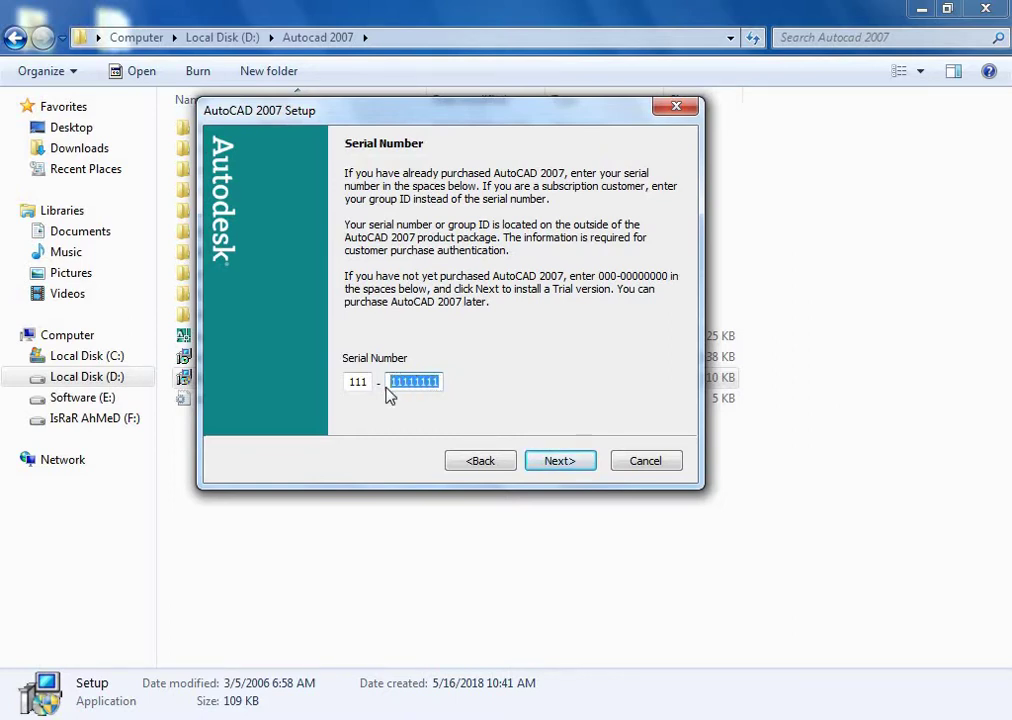
click(558, 462)
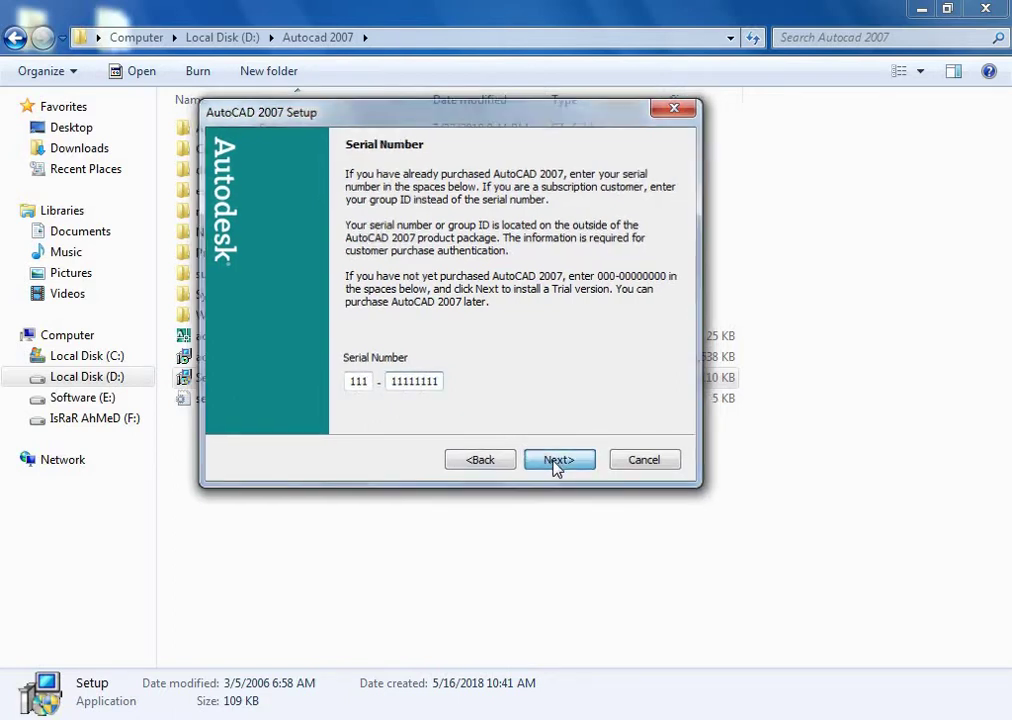
Fill in the last name, dealer and dealer phone fields with placeholder letters.
click(500, 272)
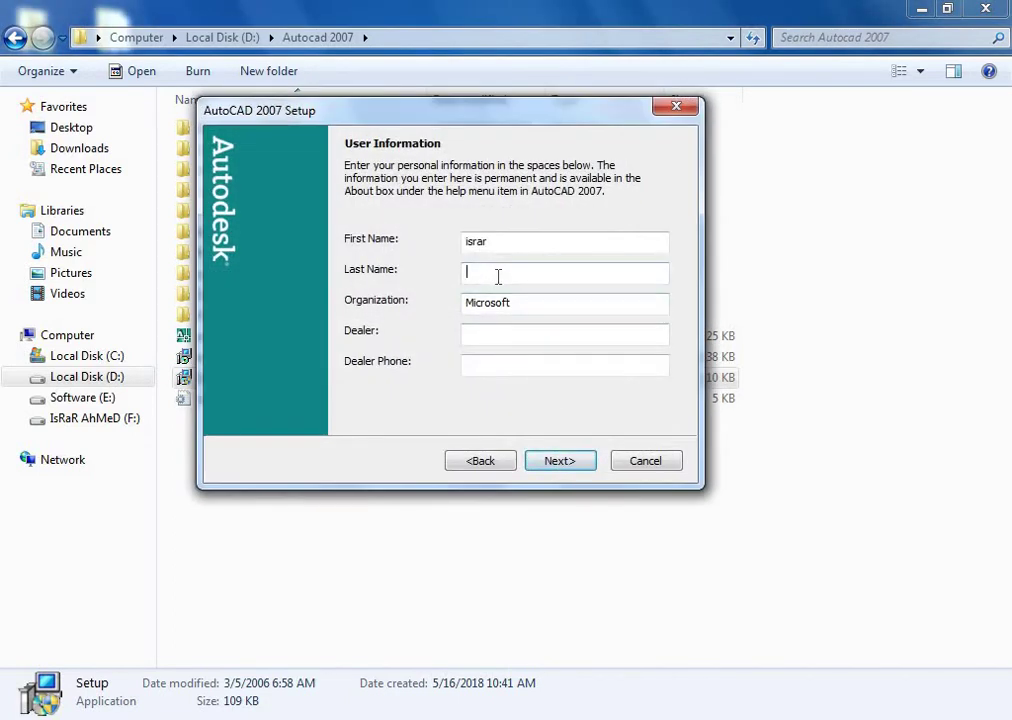
text(n)
click(491, 336)
text(h)
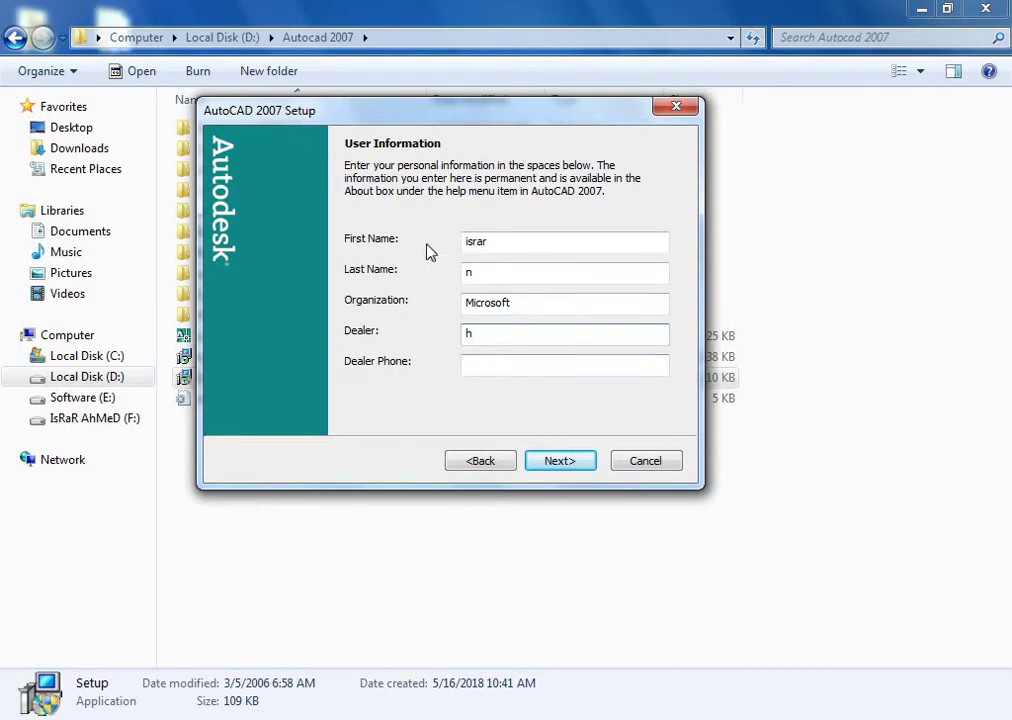
click(497, 366)
text(g)
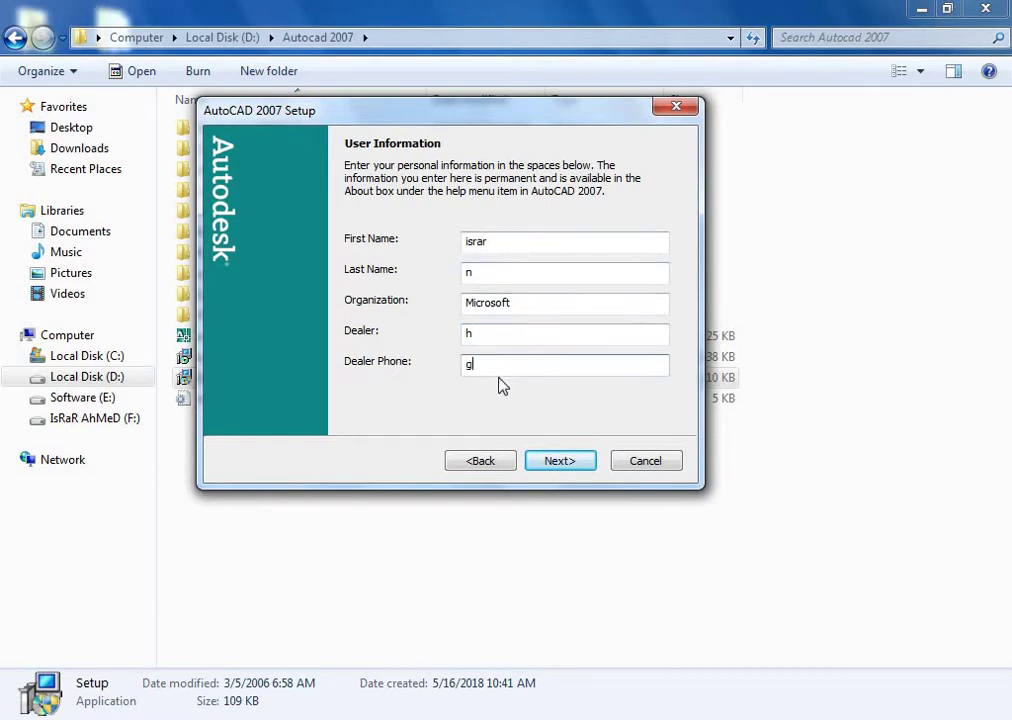
click(556, 463)
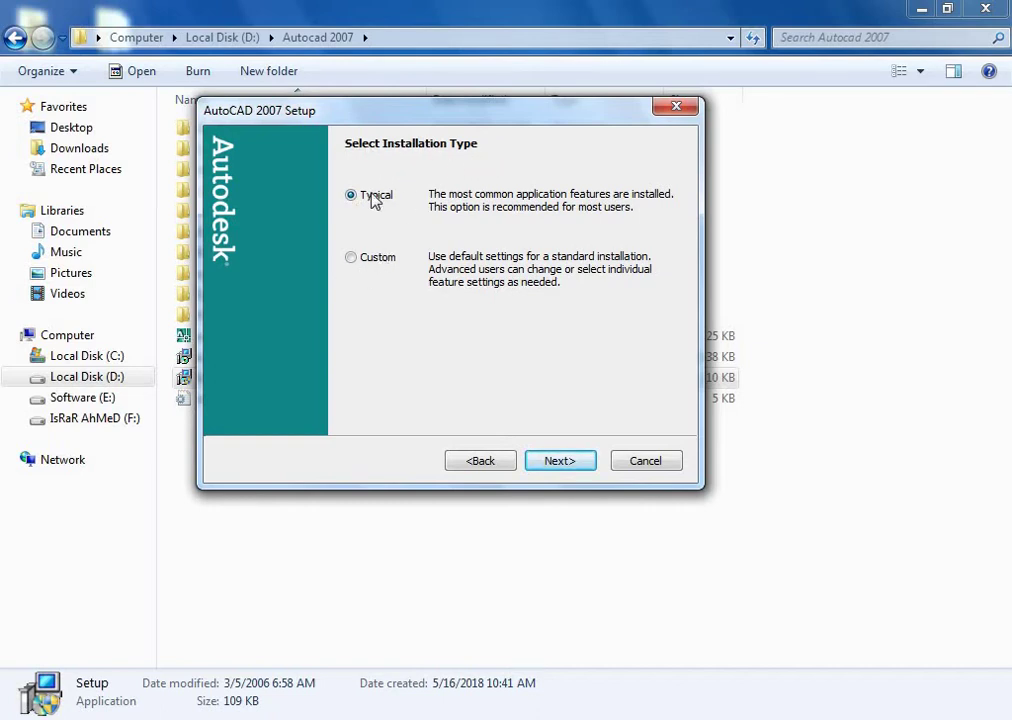
Keep the Typical installation and add Express Tools and the Material Library.
click(558, 468)
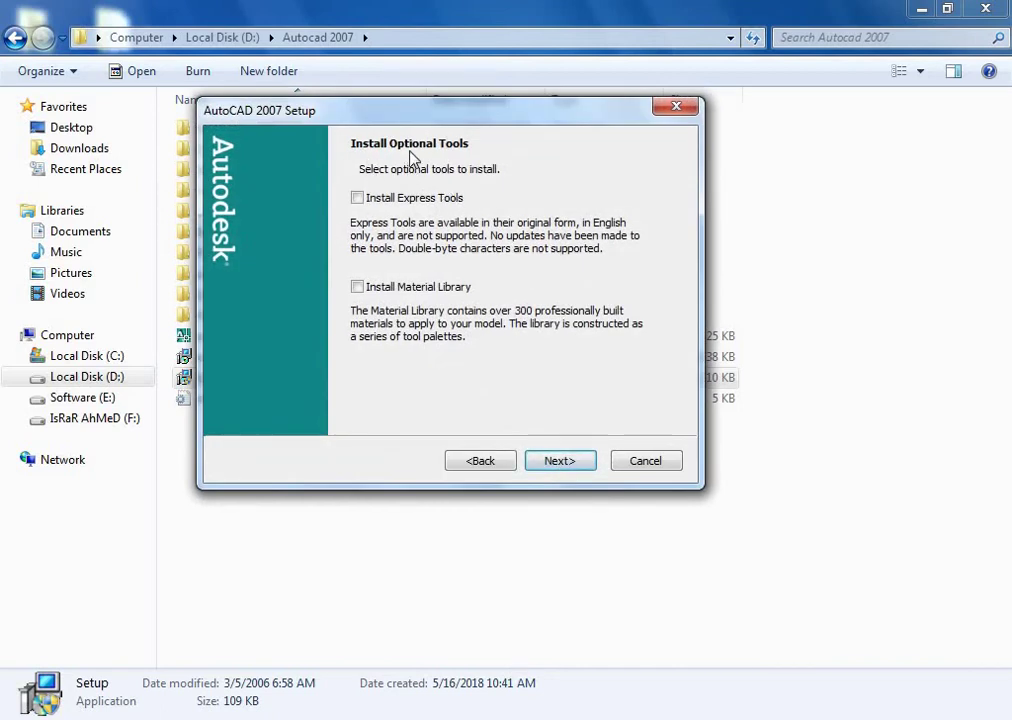
click(357, 198)
click(357, 287)
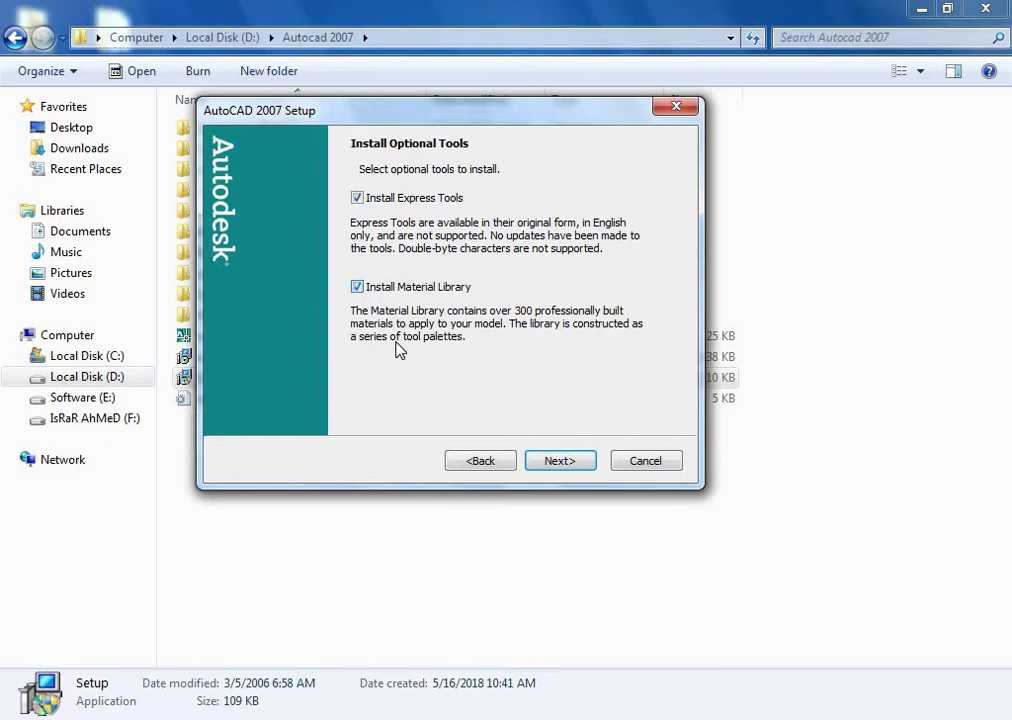
click(560, 463)
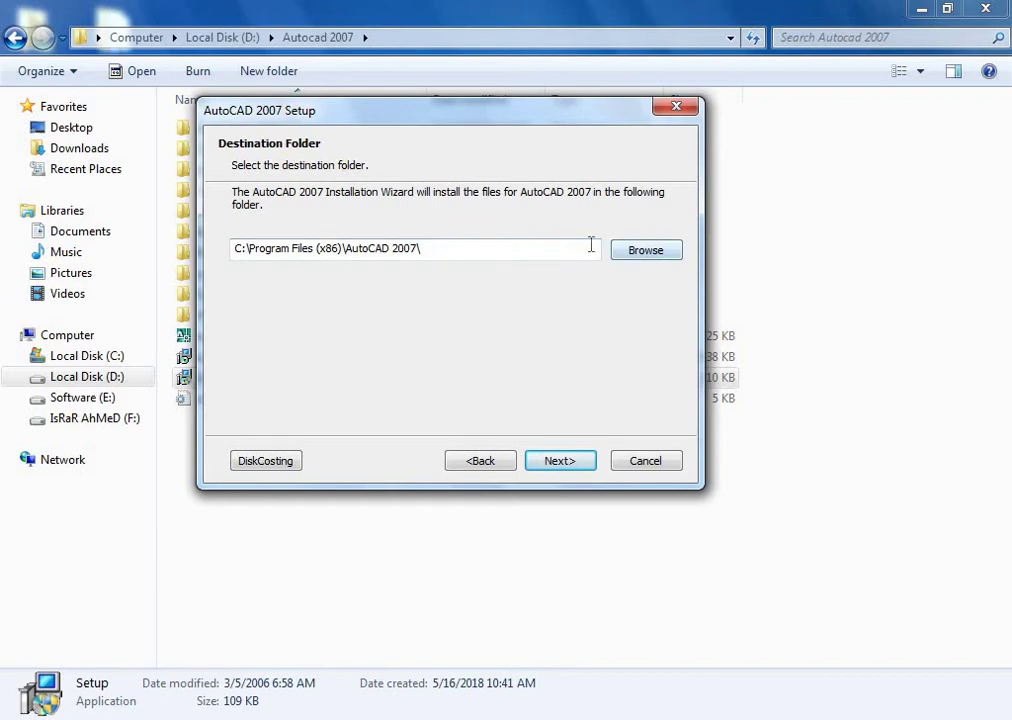
Set the install destination to the root of drive F:\ and accept the root-directory warning.
click(645, 250)
drag(641, 328, 641, 451)
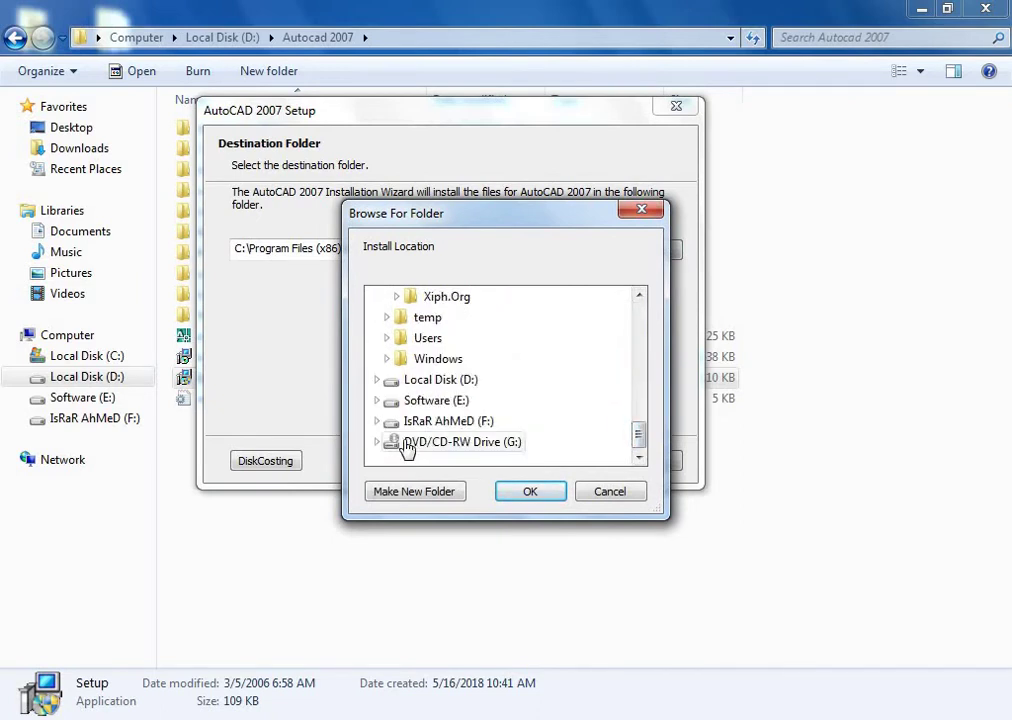
click(447, 421)
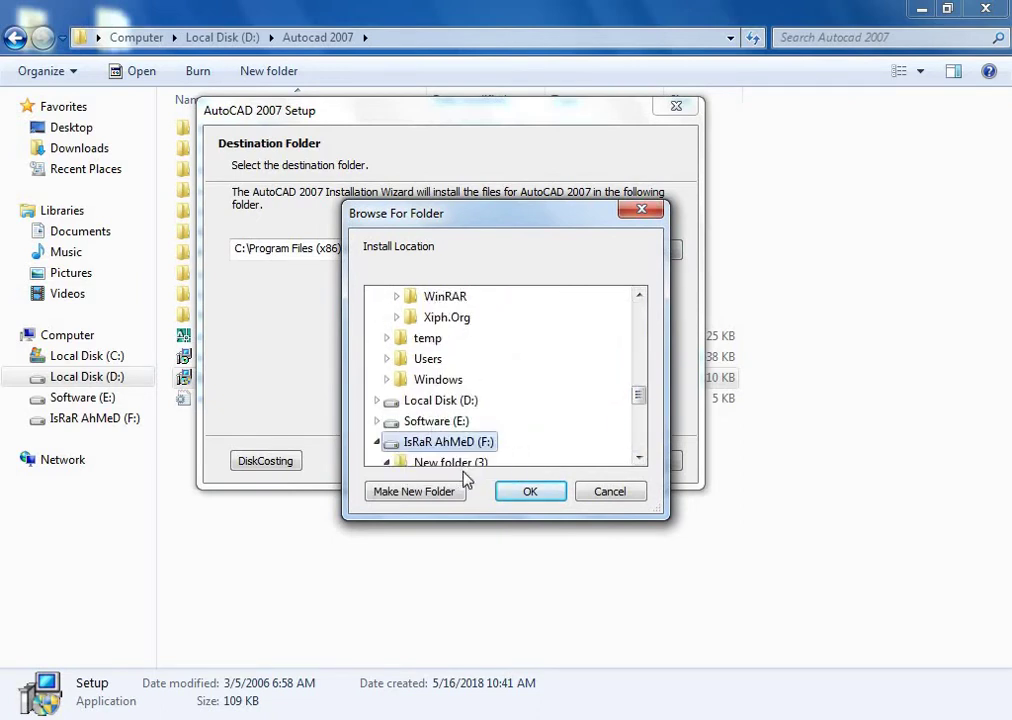
click(541, 500)
click(563, 460)
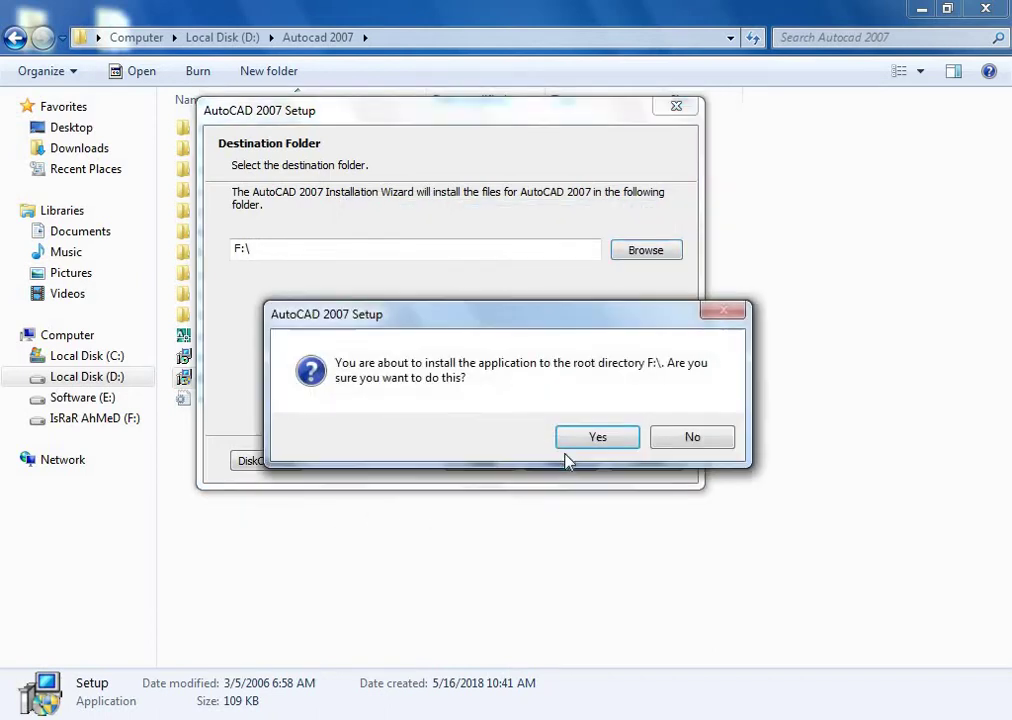
click(585, 437)
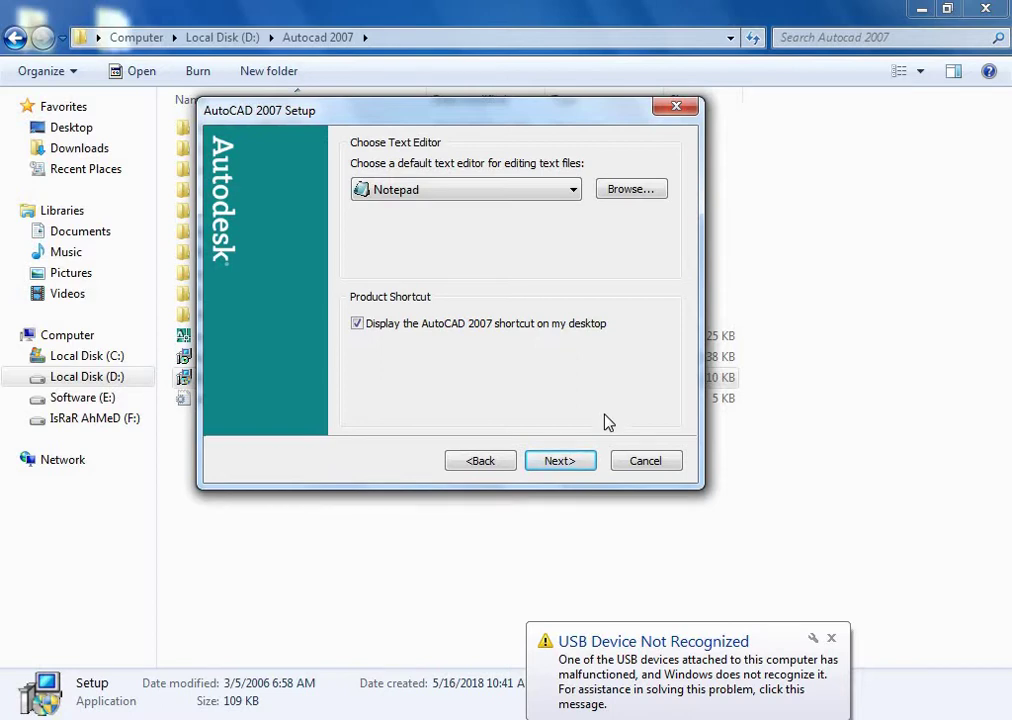
Keep Notepad with the desktop shortcut and start the installation.
click(557, 466)
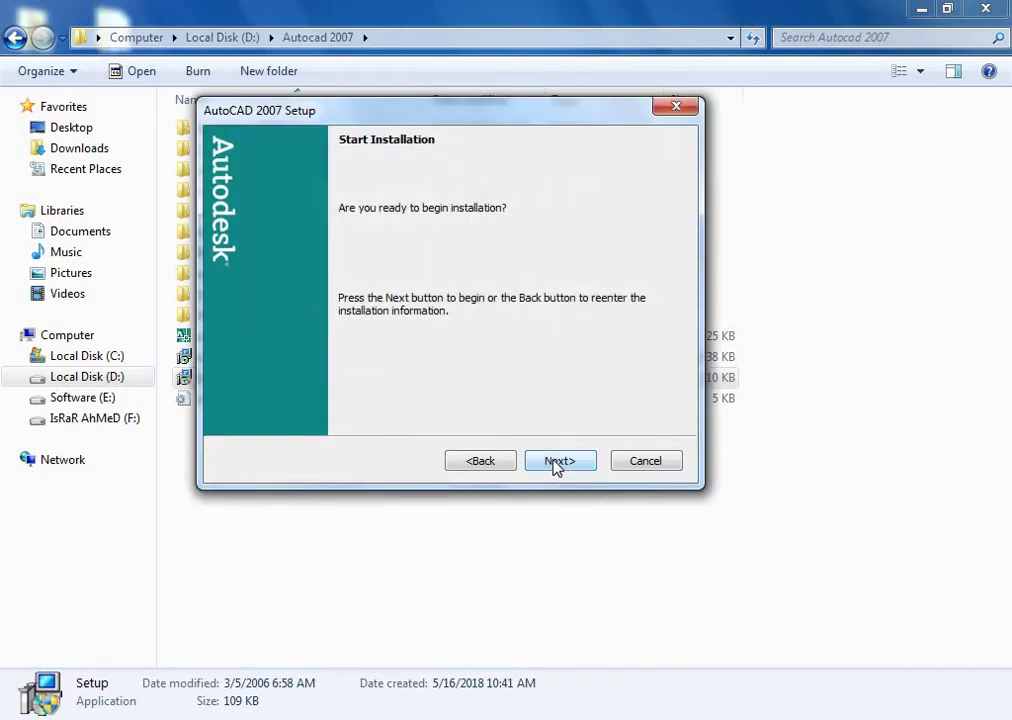
click(557, 466)
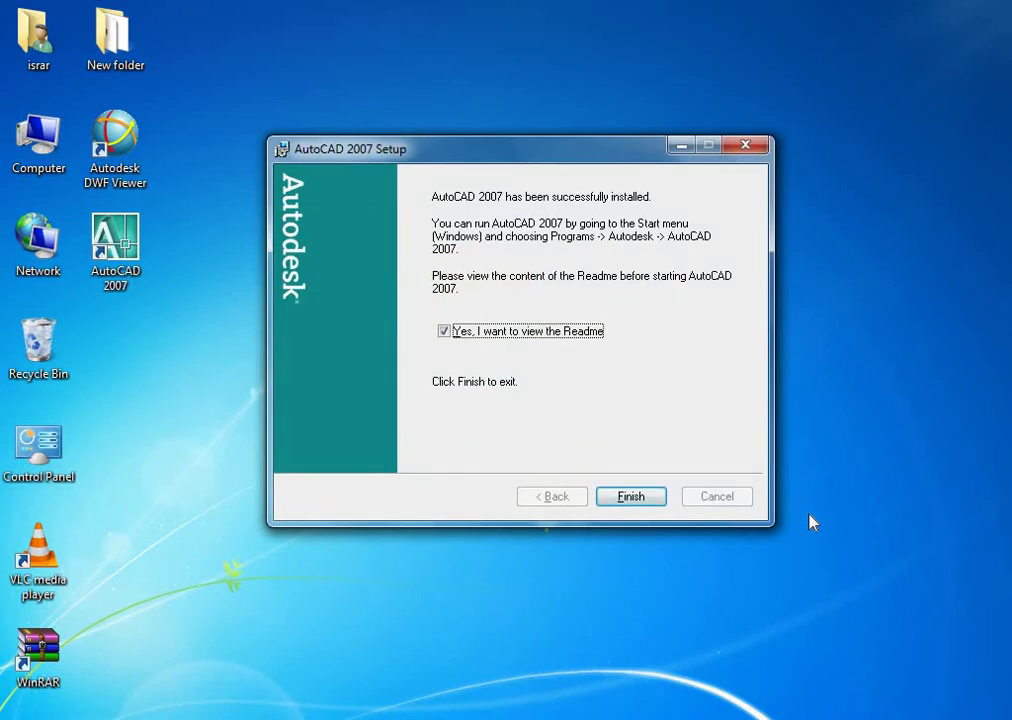
Finish the setup wizard and close the AutoCAD 2007 Readme window.
click(630, 503)
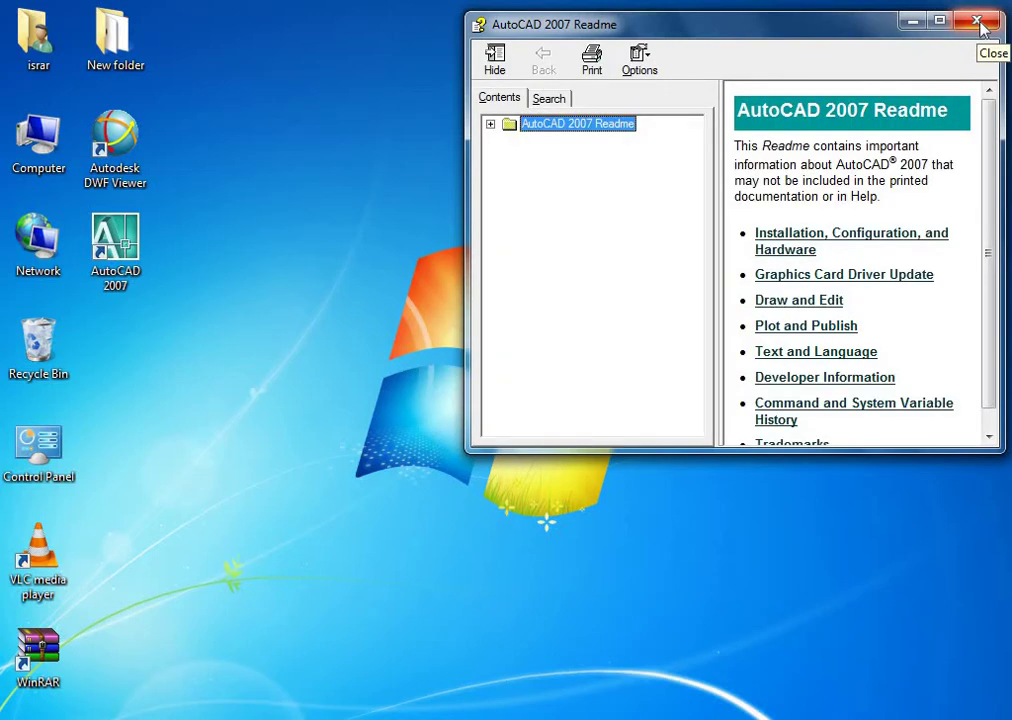
click(977, 22)
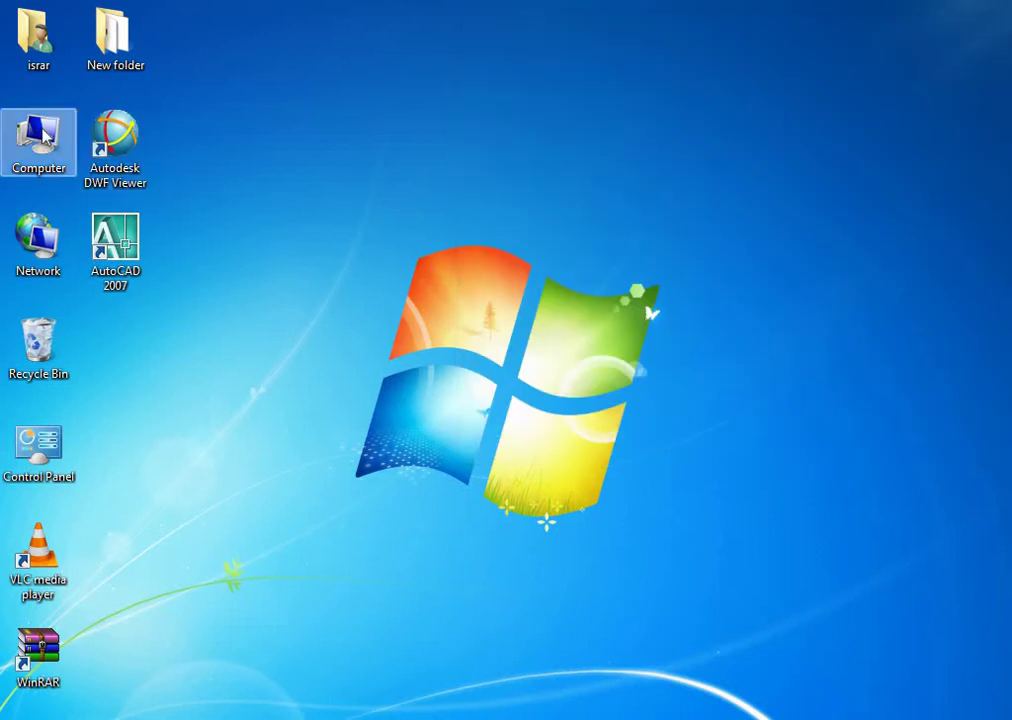
Copy ADLMDLL.DLL, HowToCrack and LACADP.DLL from D:\Autocad 2007\Crack.
double_click(70, 148)
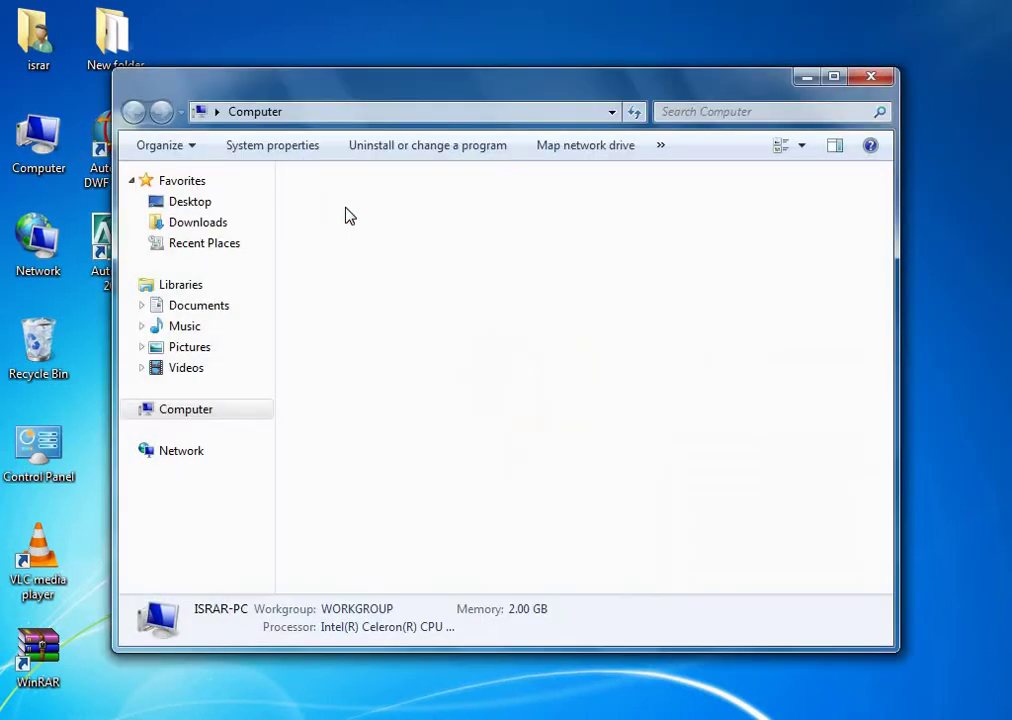
double_click(524, 101)
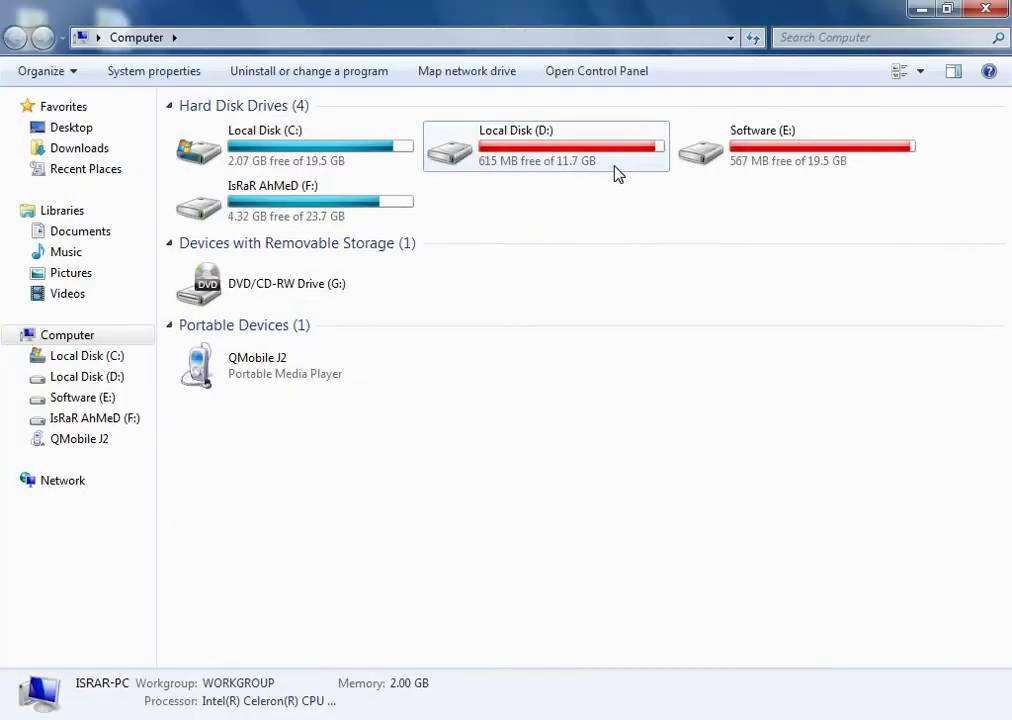
double_click(605, 160)
double_click(300, 133)
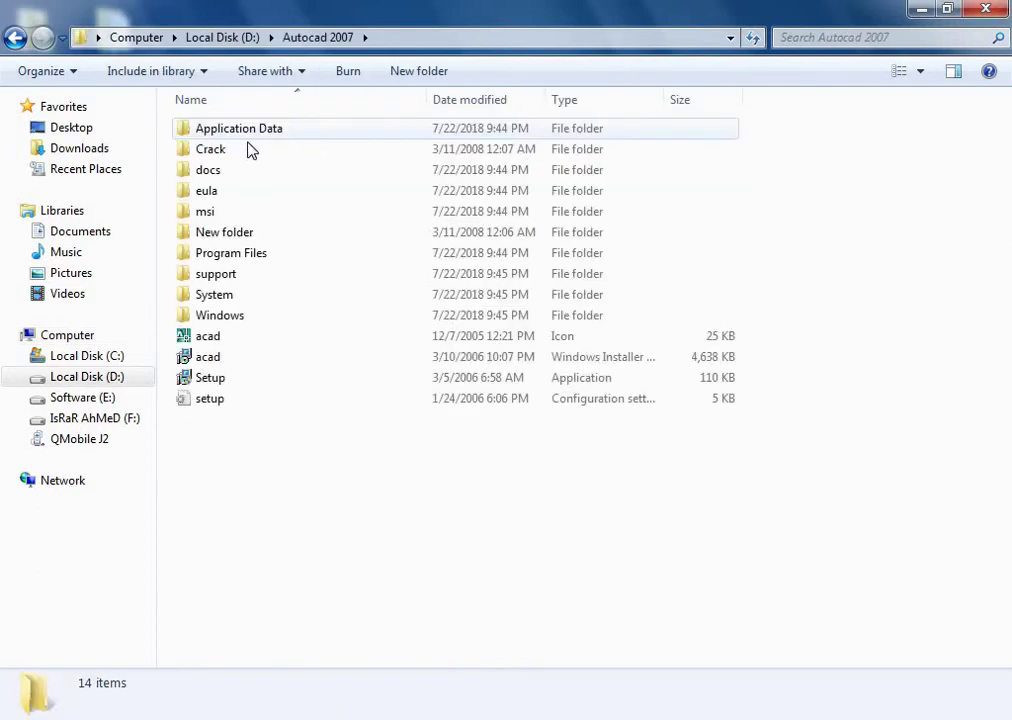
double_click(222, 153)
drag(402, 250, 224, 135)
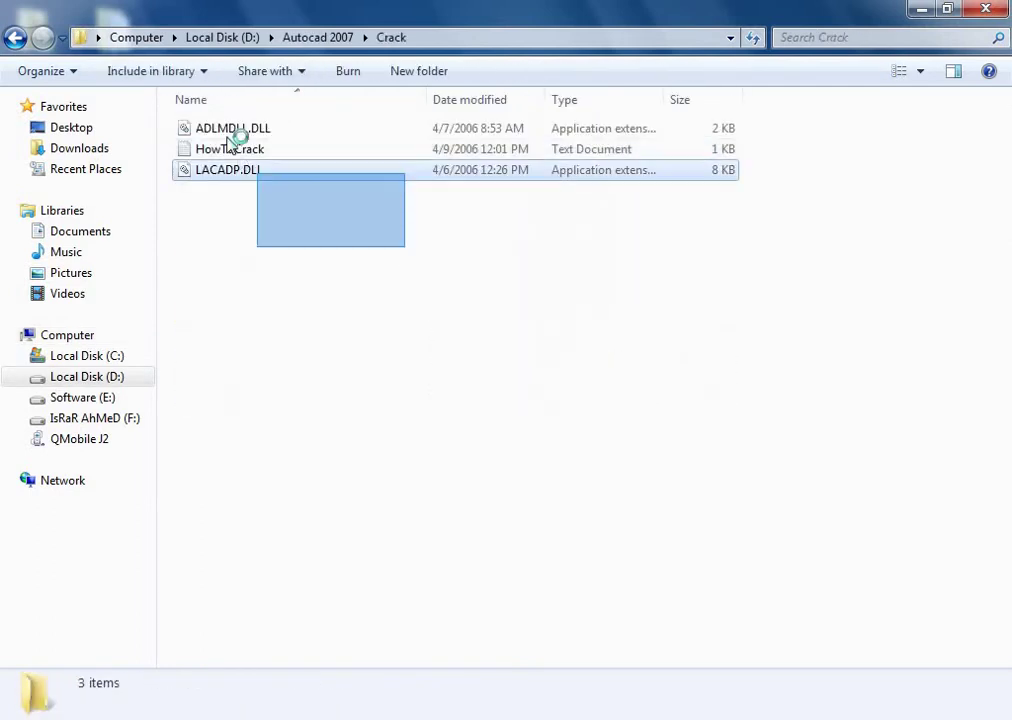
right_click(224, 130)
click(286, 218)
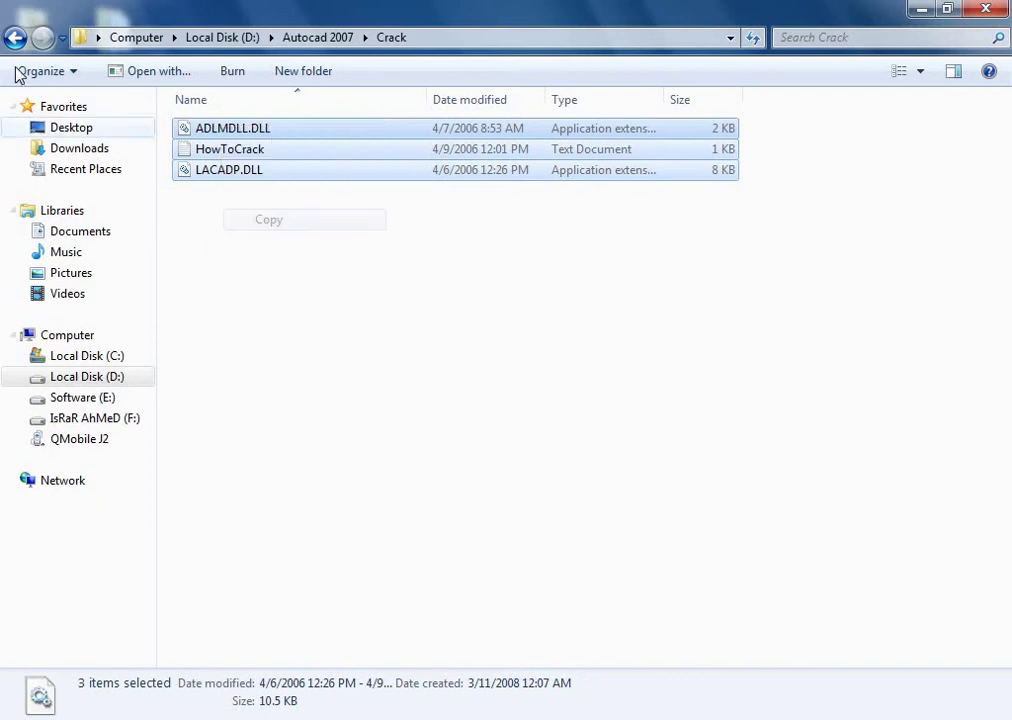
Browse C:\Program Files (x86)\AutoCAD 2007 and C:\Program Files, then back out.
double_click(15, 42)
click(15, 40)
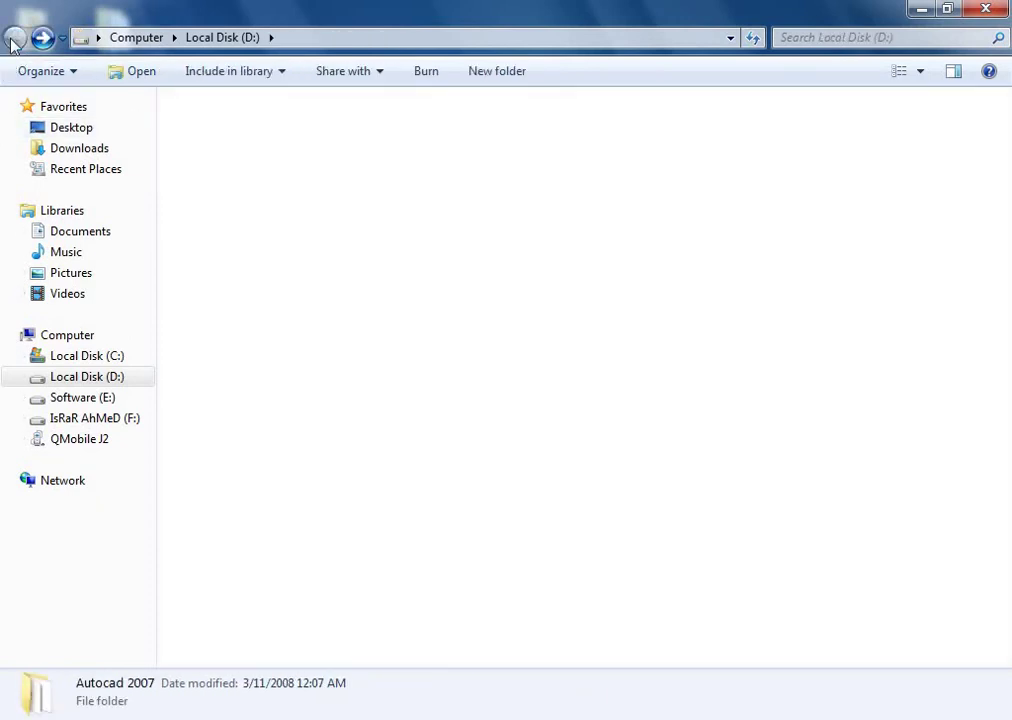
double_click(203, 140)
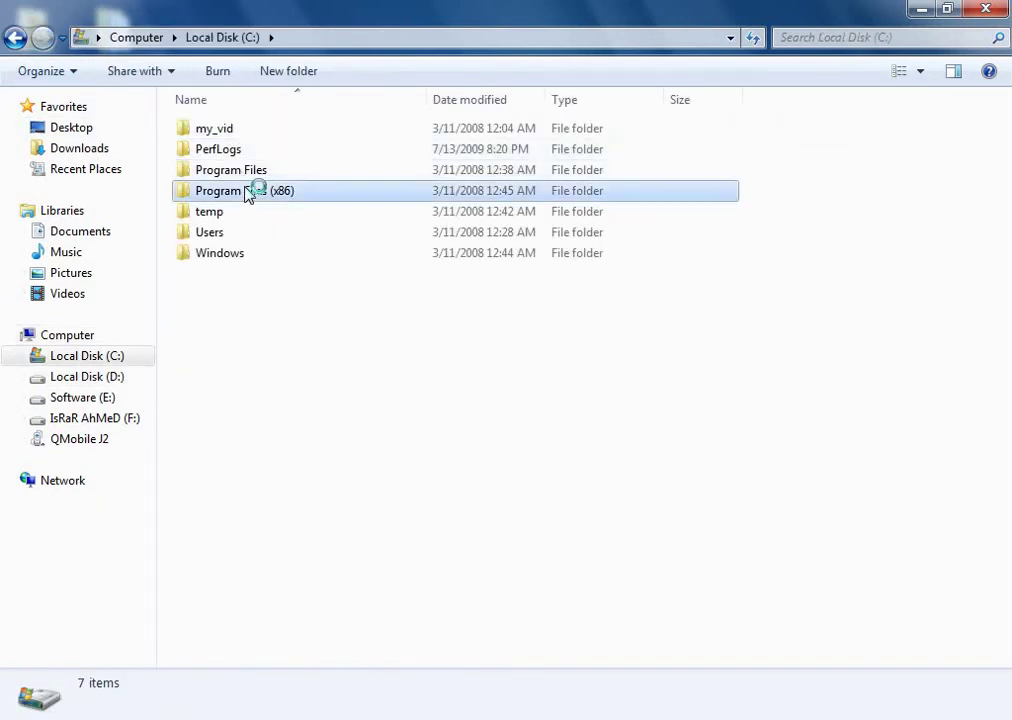
double_click(248, 192)
double_click(242, 148)
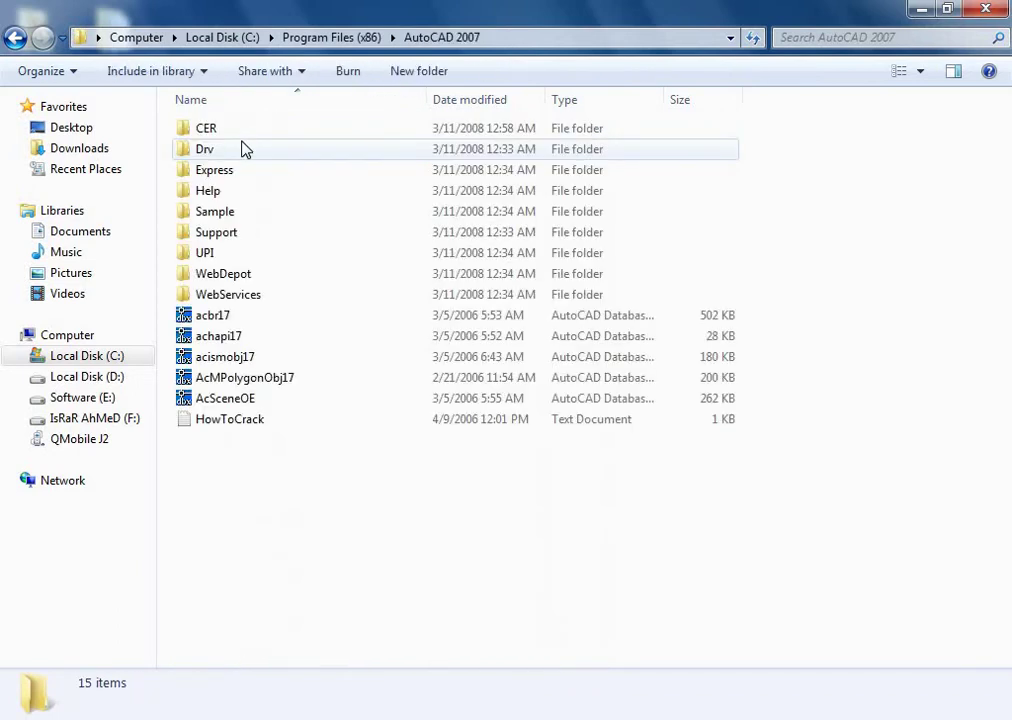
click(15, 37)
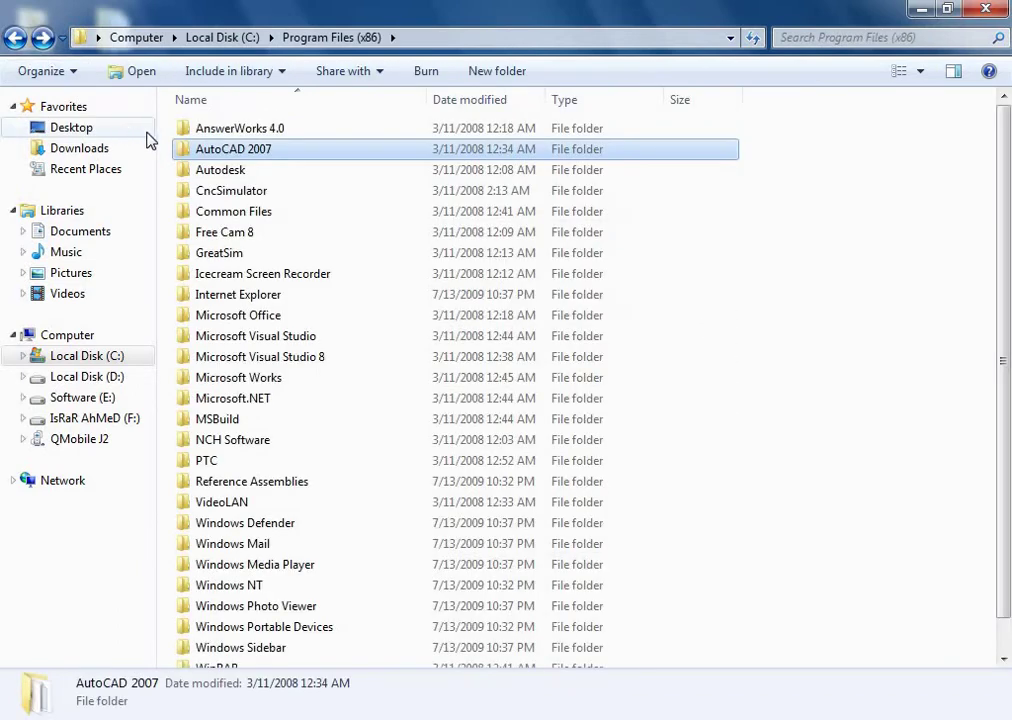
click(15, 37)
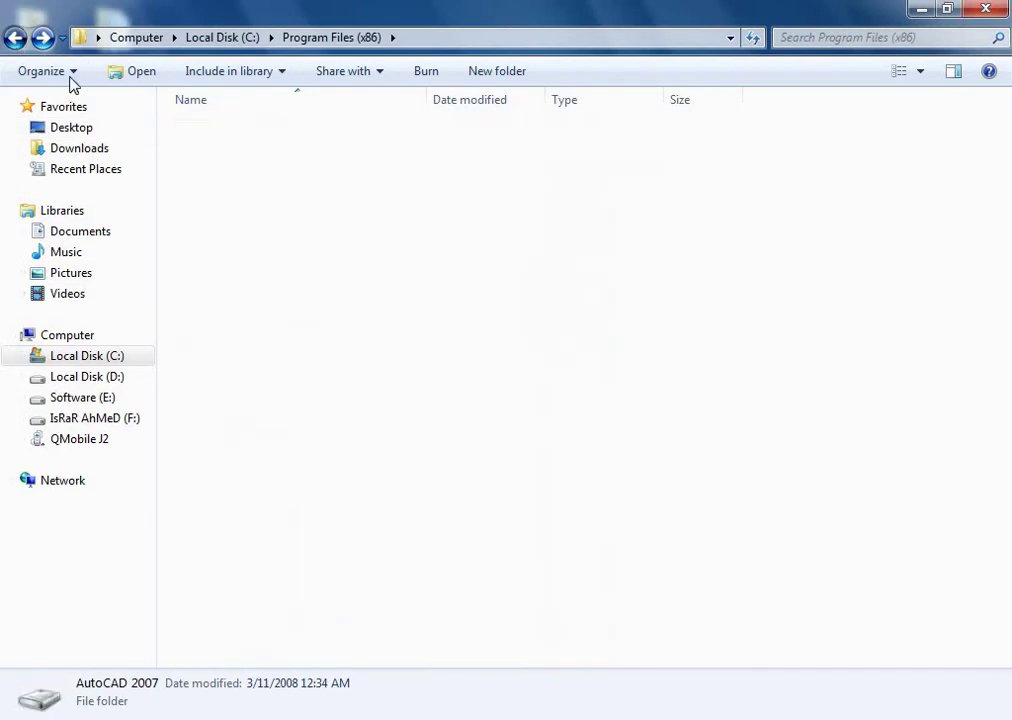
double_click(237, 172)
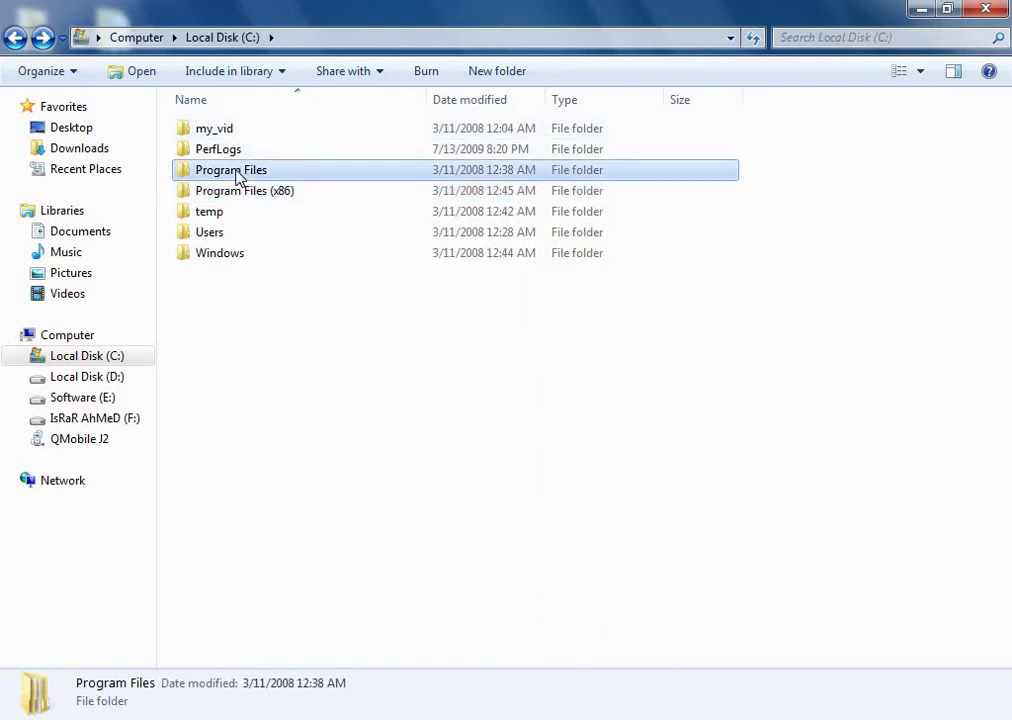
click(15, 40)
Open drive F: where AutoCAD 2007 is installed and look through its files.
click(15, 40)
double_click(309, 219)
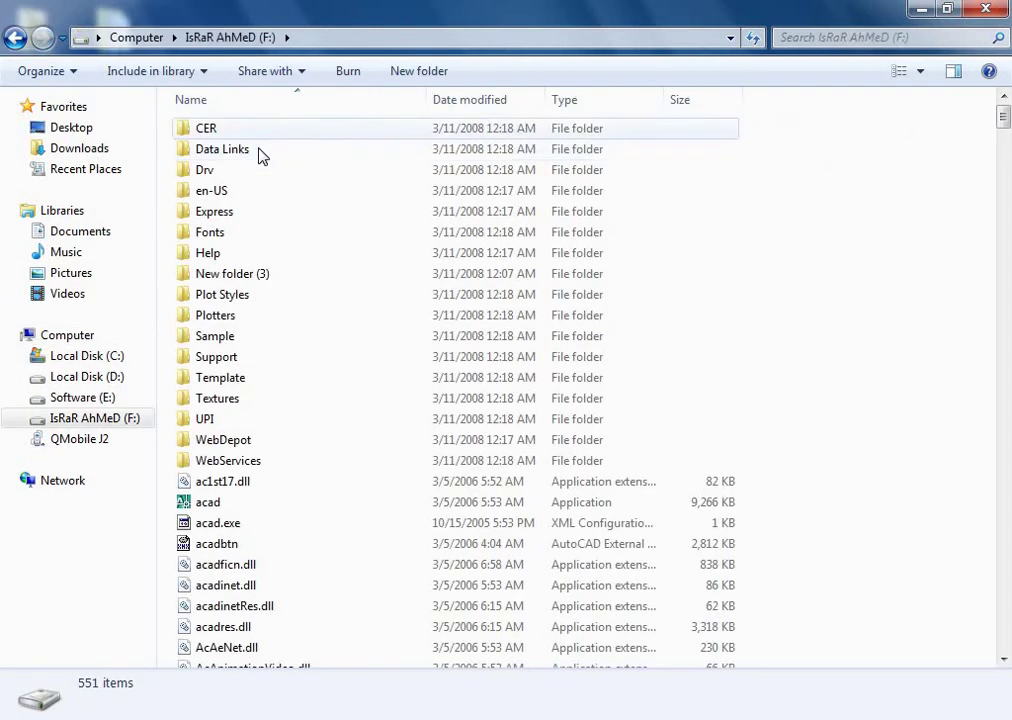
scroll(300, 434, down, 1)
scroll(305, 436, down, 3)
scroll(308, 439, down, 5)
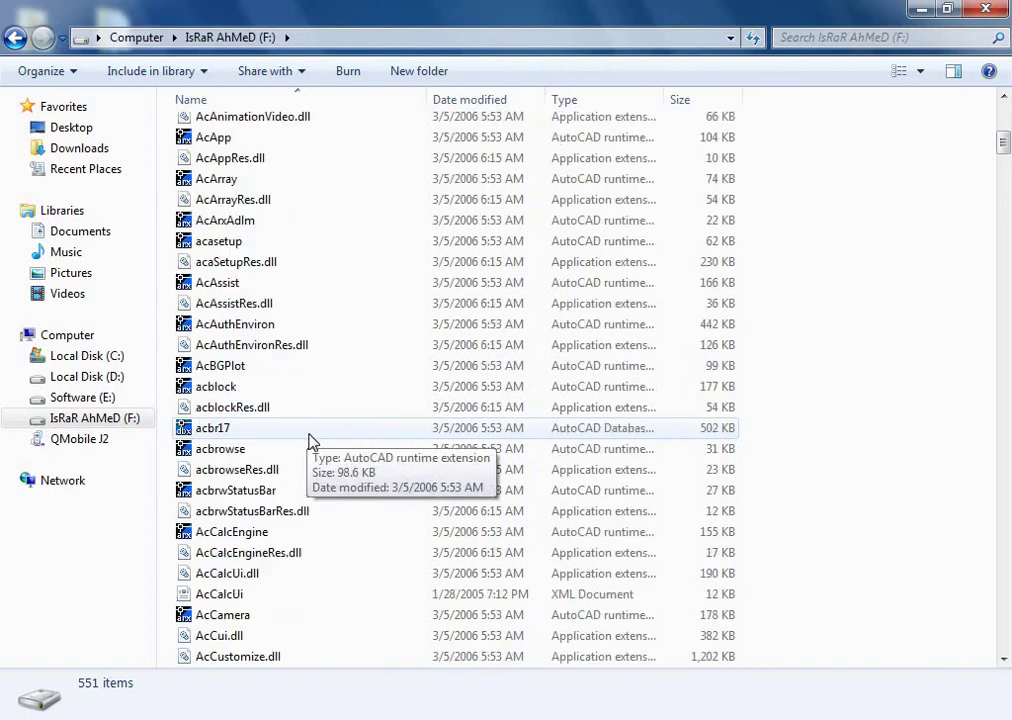
scroll(310, 441, up, 2)
scroll(310, 436, up, 5)
scroll(360, 470, up, 2)
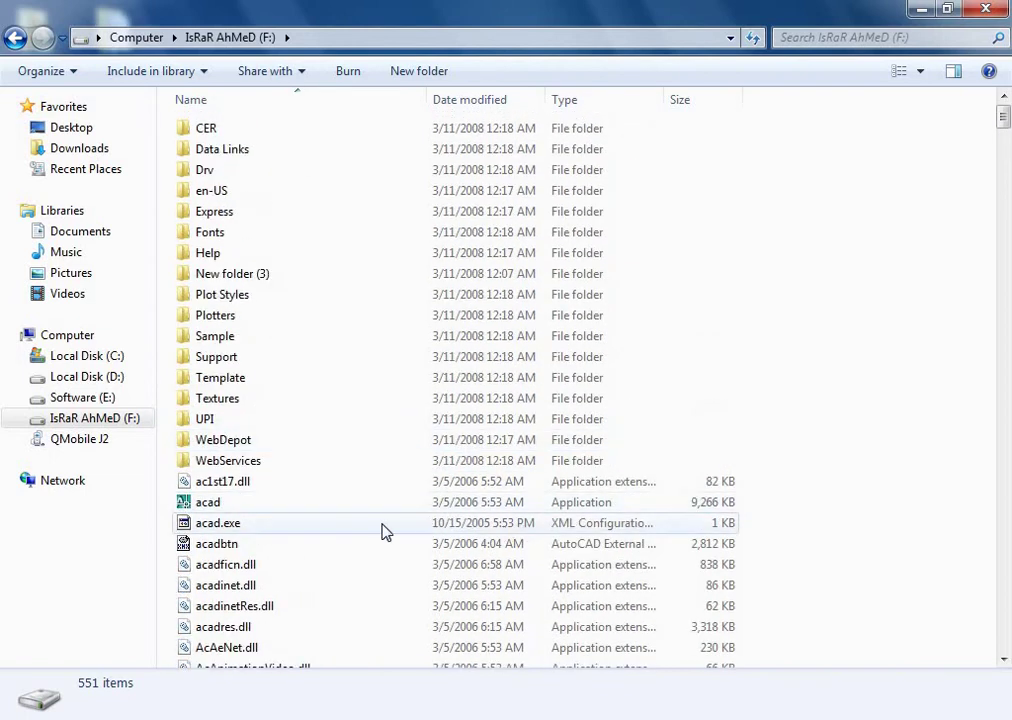
Paste the crack files into F:\, replacing ADLMDLL.DLL and LACADP.DLL, then refresh and leave.
right_click(840, 186)
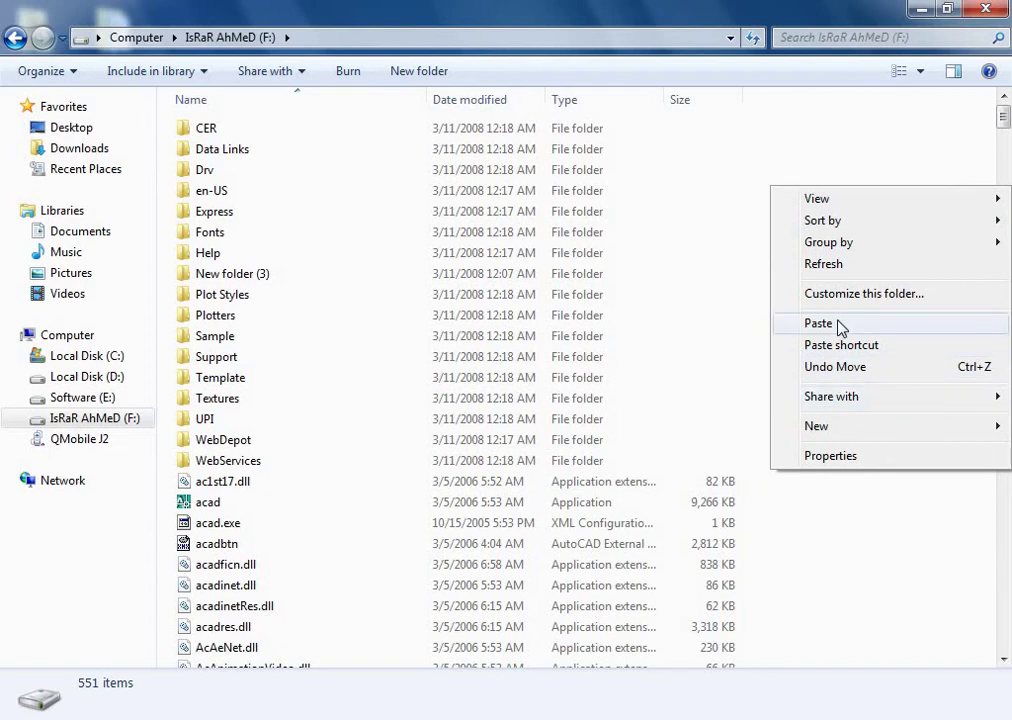
click(818, 323)
click(380, 265)
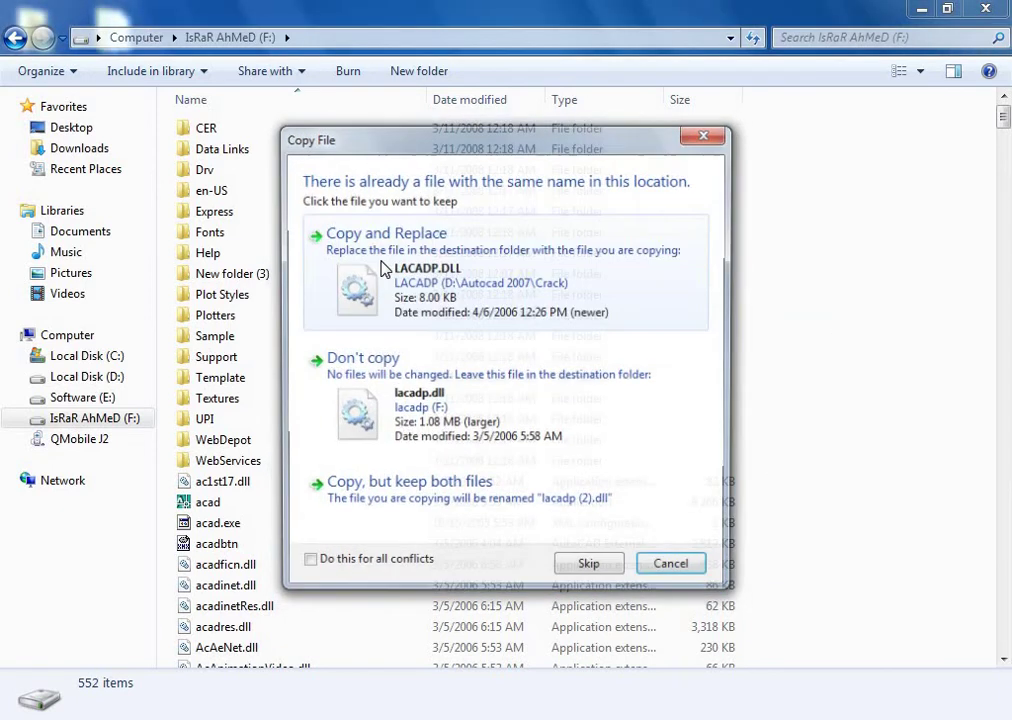
click(382, 266)
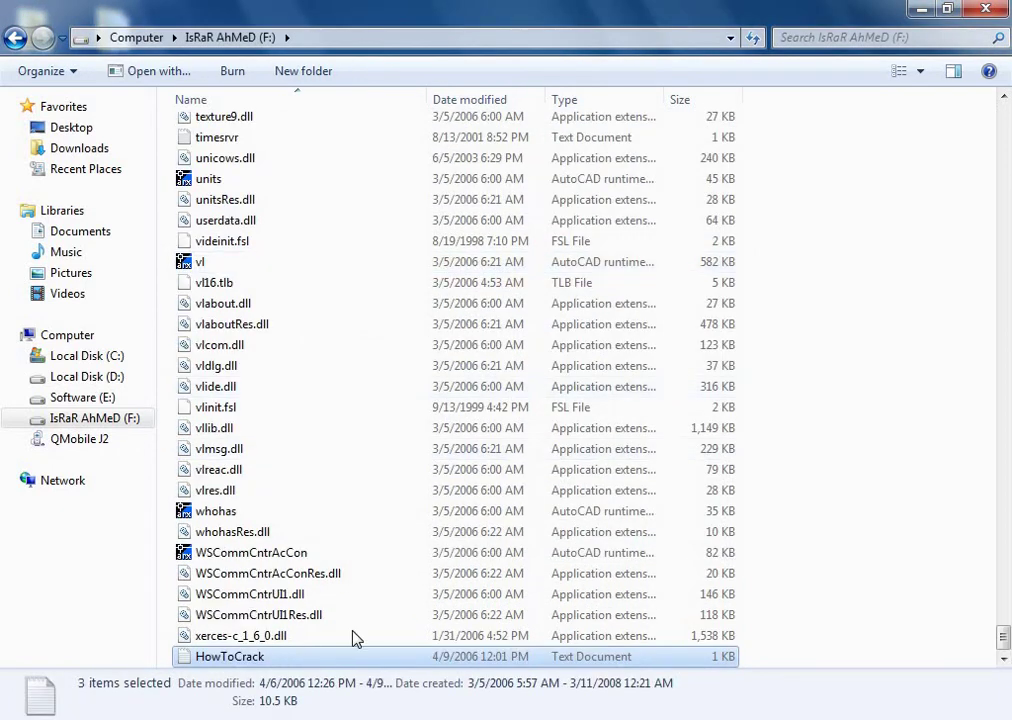
right_click(867, 300)
click(886, 380)
click(8, 36)
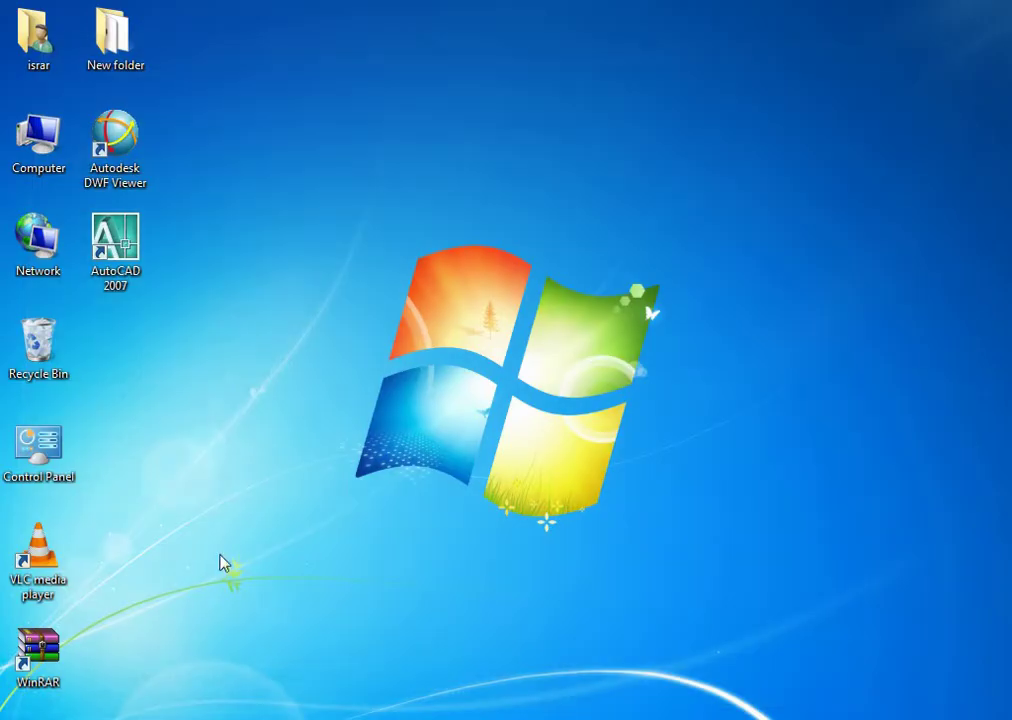
Open AutoCAD 2007 from its desktop shortcut and confirm the startup prompt.
right_click(99, 243)
click(146, 257)
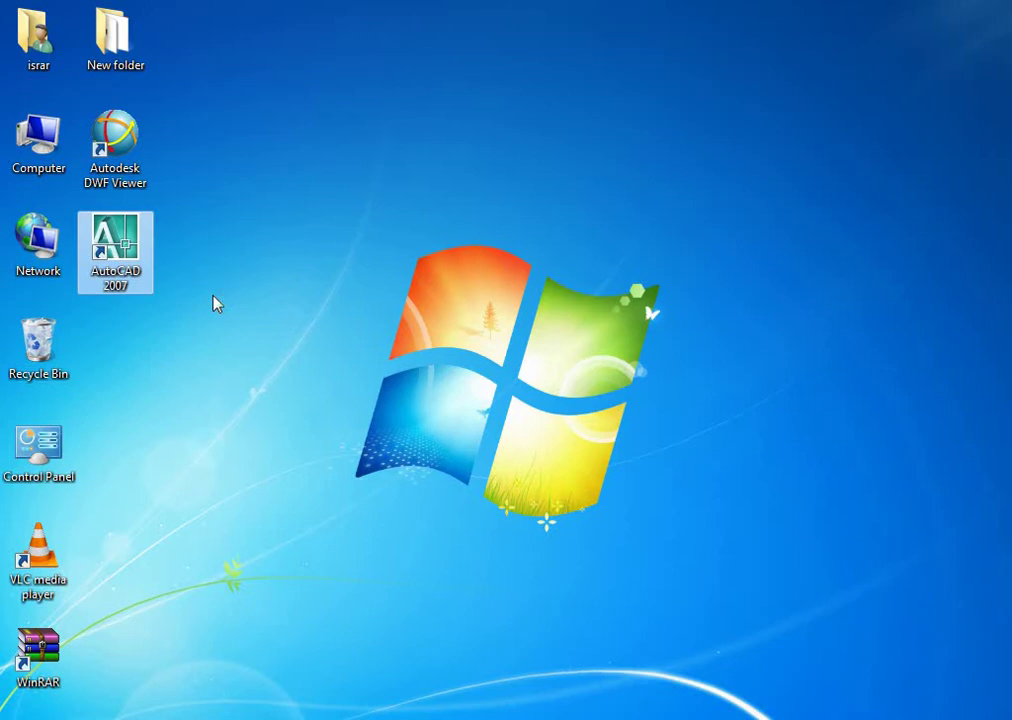
key(Return)
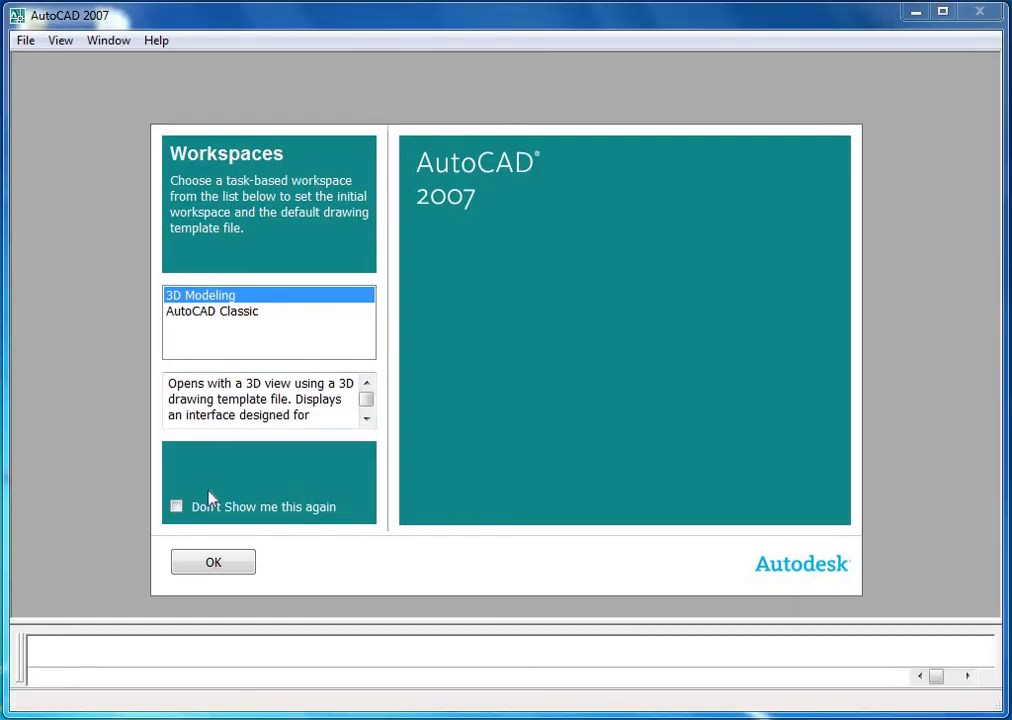
Accept the 3D Modeling workspace and turn off the New Features Workshop prompt permanently.
click(213, 561)
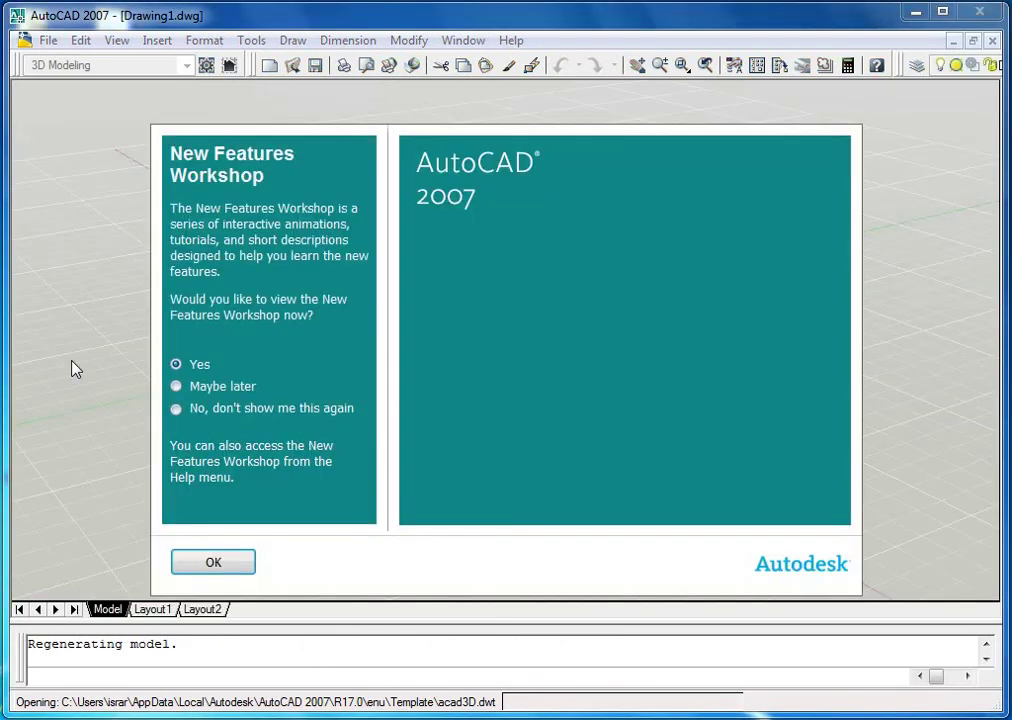
click(178, 410)
click(216, 558)
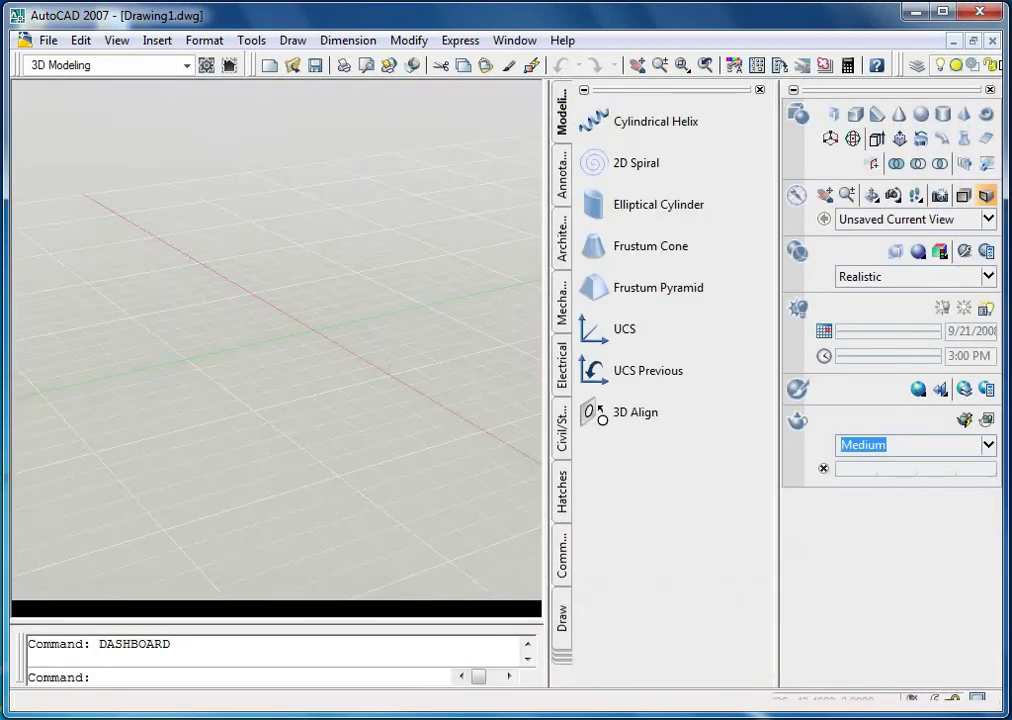
Set STARTUP to 1, then press Ctrl+N to show the Create New Drawing dialog.
text(star)
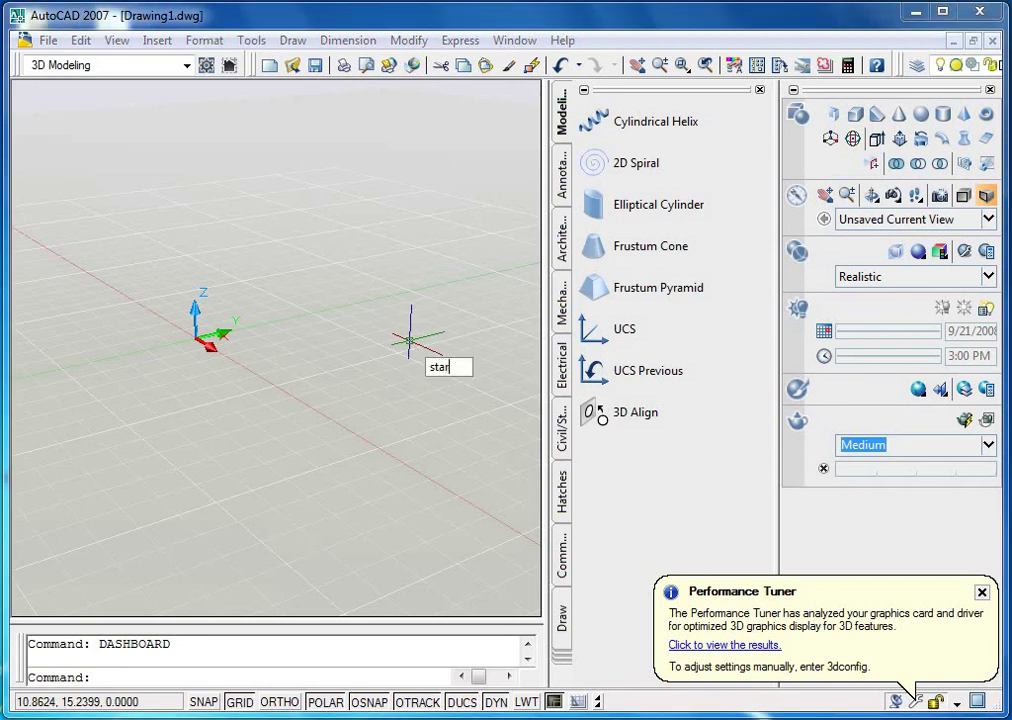
text(p)
key(Return)
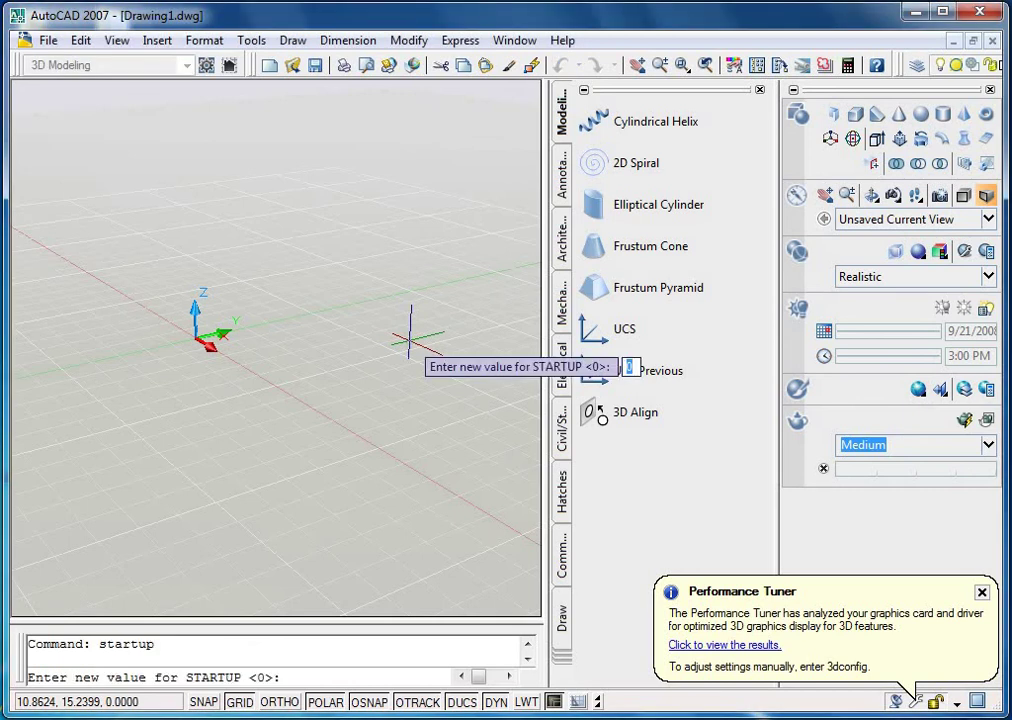
text(1)
key(Return)
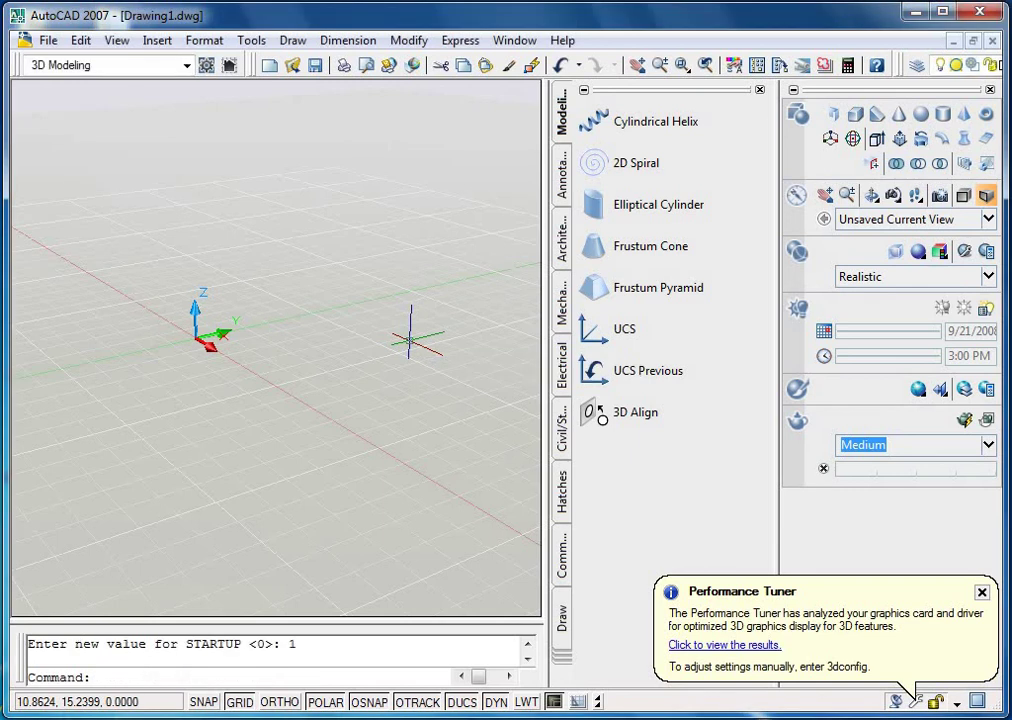
key(ctrl+n)
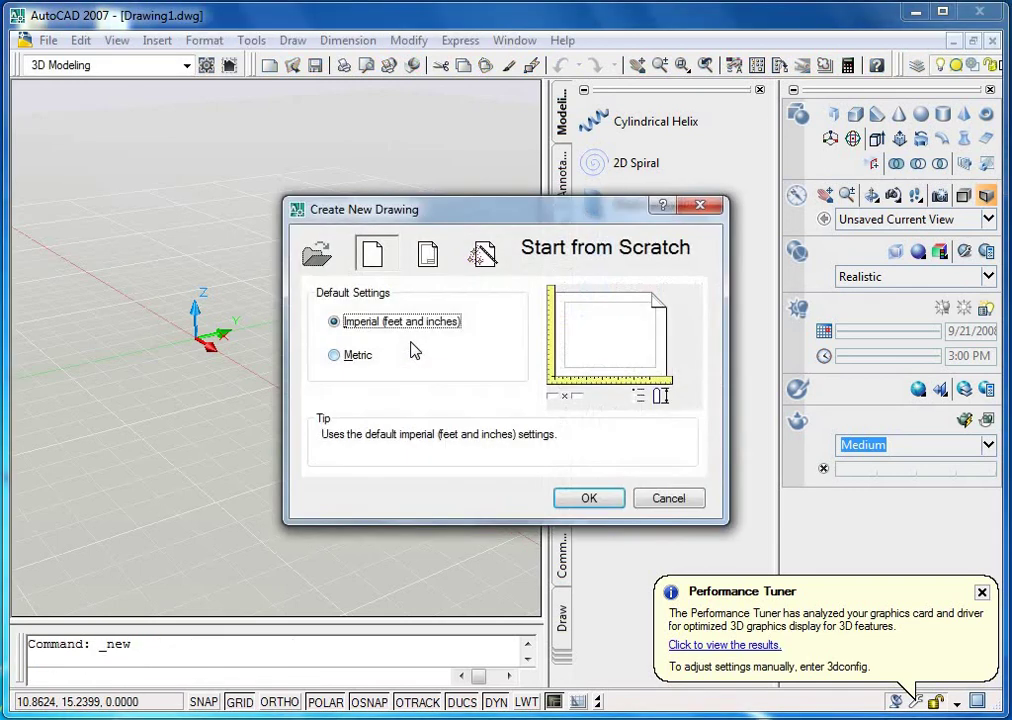
Start Drawing2 from scratch using Metric default settings.
drag(395, 222, 358, 188)
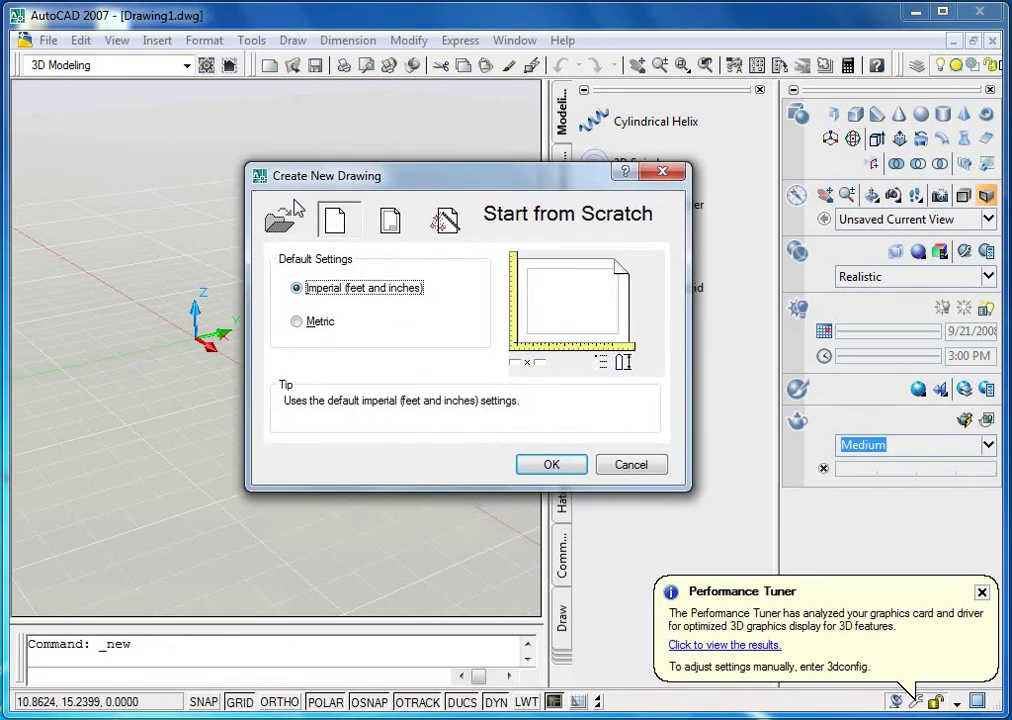
click(310, 325)
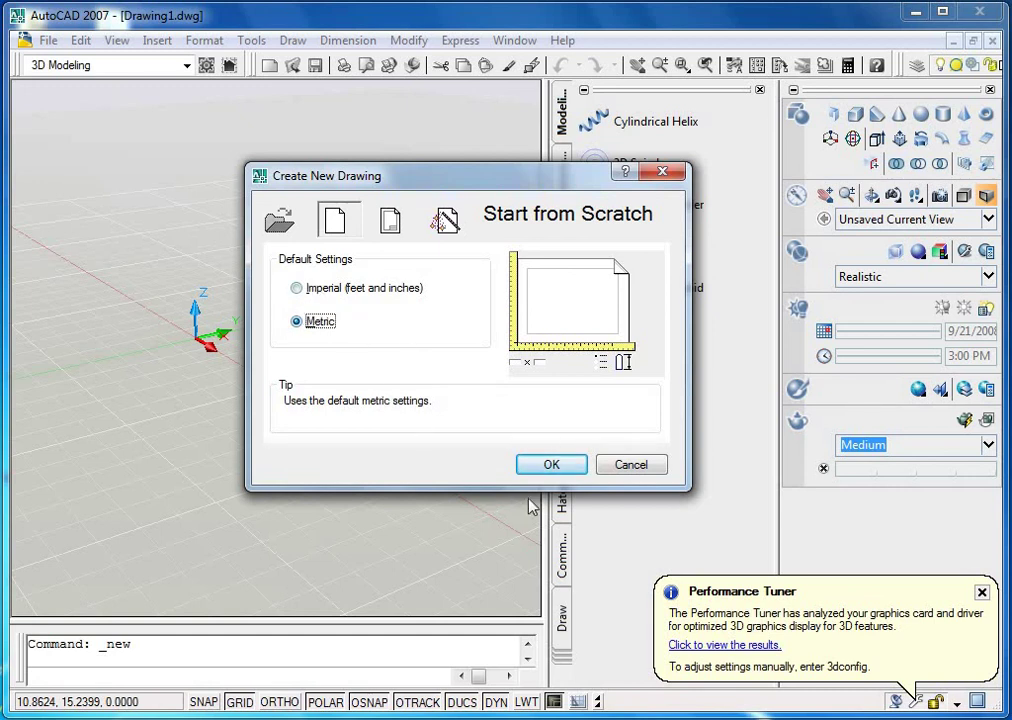
click(540, 465)
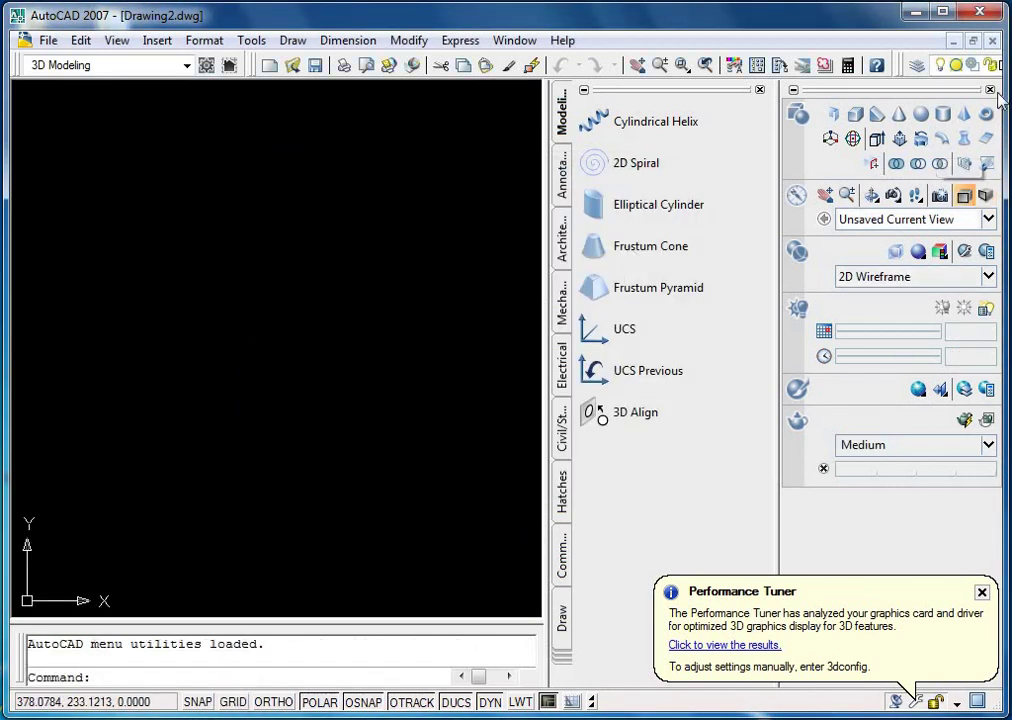
Close the Dashboard and Tool Palettes windows for a full-width drawing area.
click(990, 90)
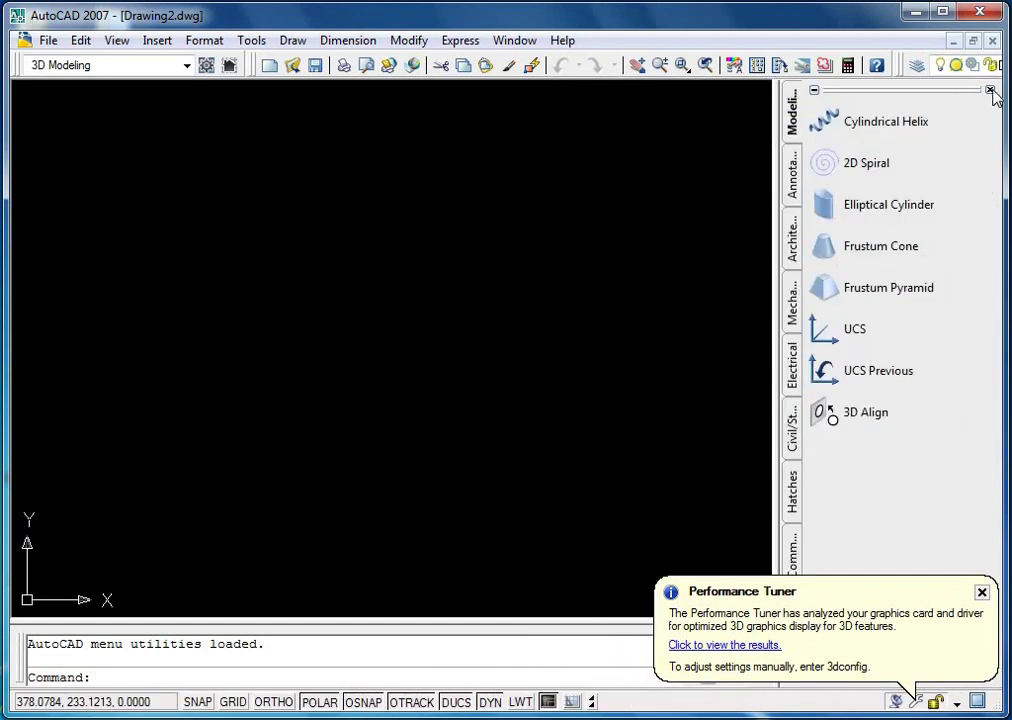
click(990, 90)
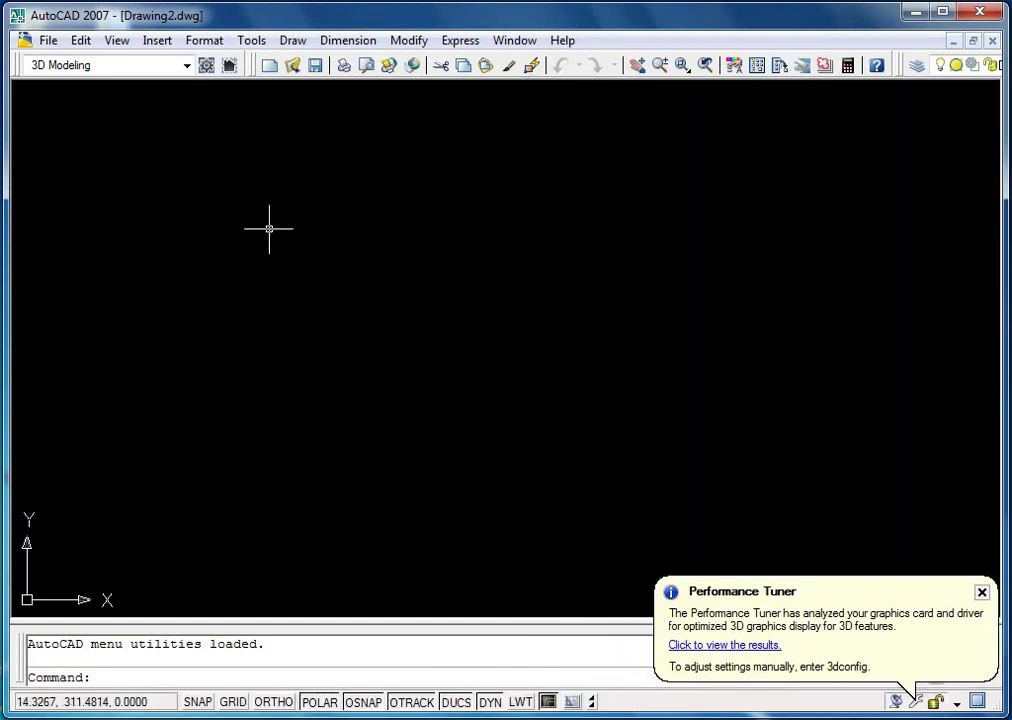